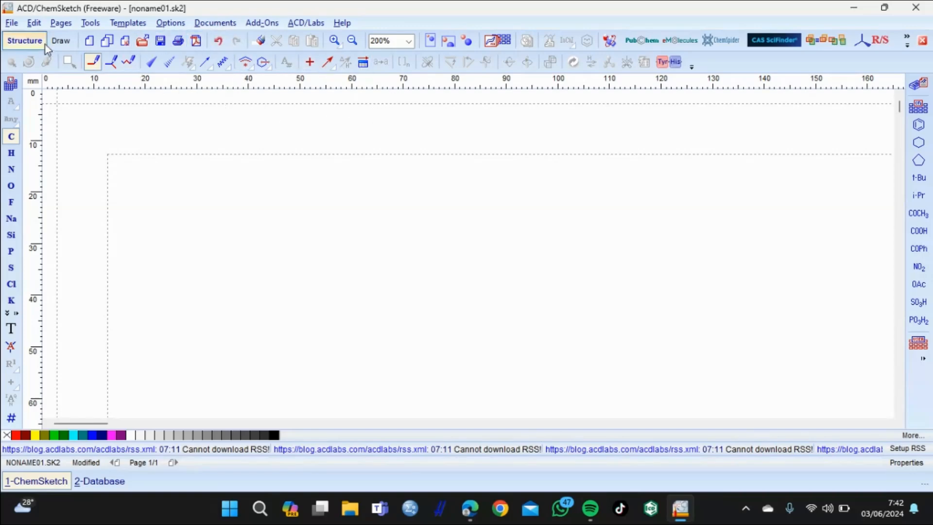
# Look at the Draw mode, return to Structure mode, and examine the periodic table of elements before closing it.
pyautogui.click(61, 42)
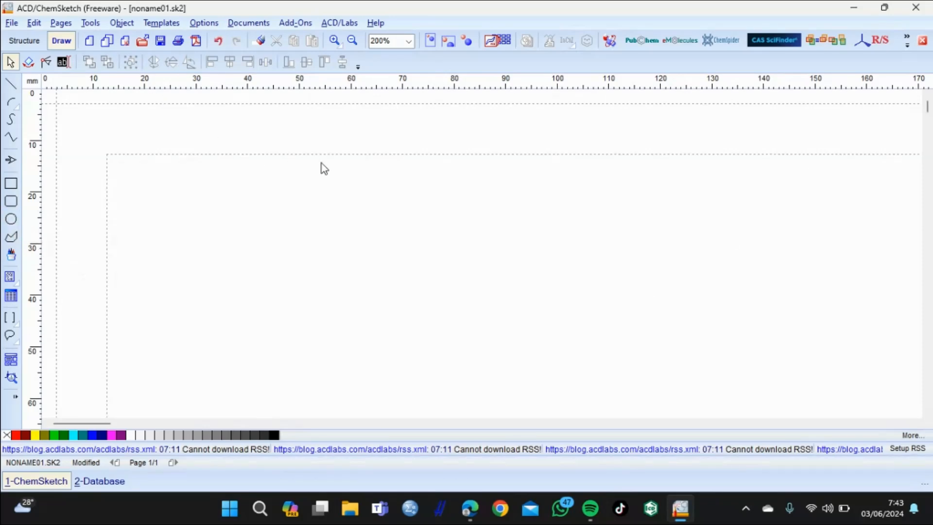
pyautogui.click(27, 47)
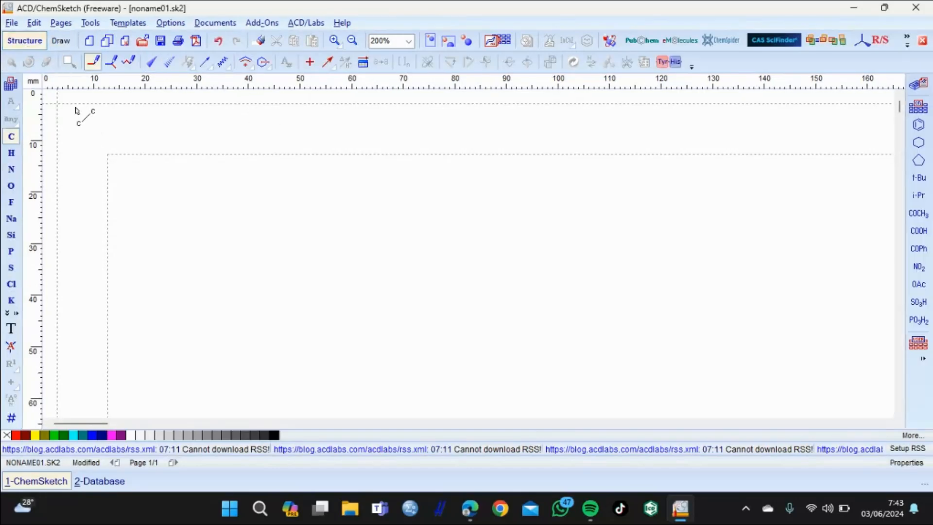
pyautogui.click(8, 84)
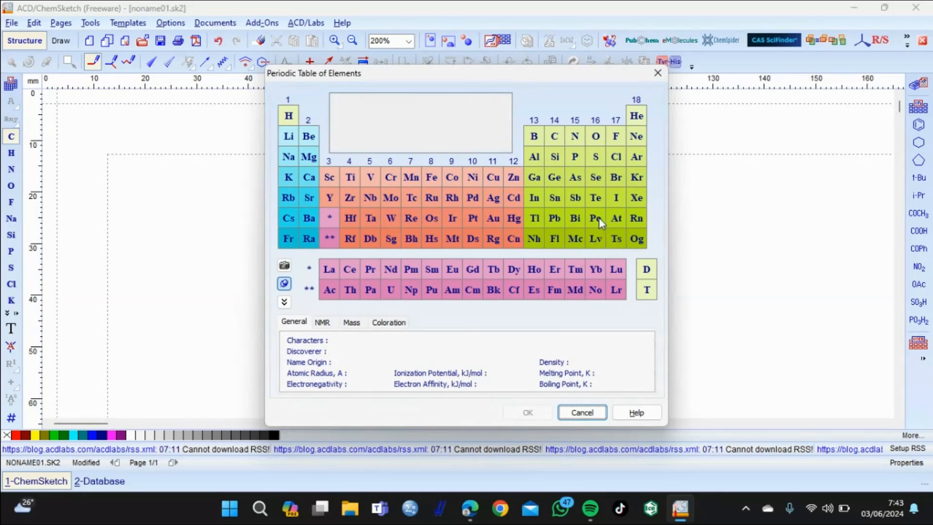
pyautogui.click(657, 74)
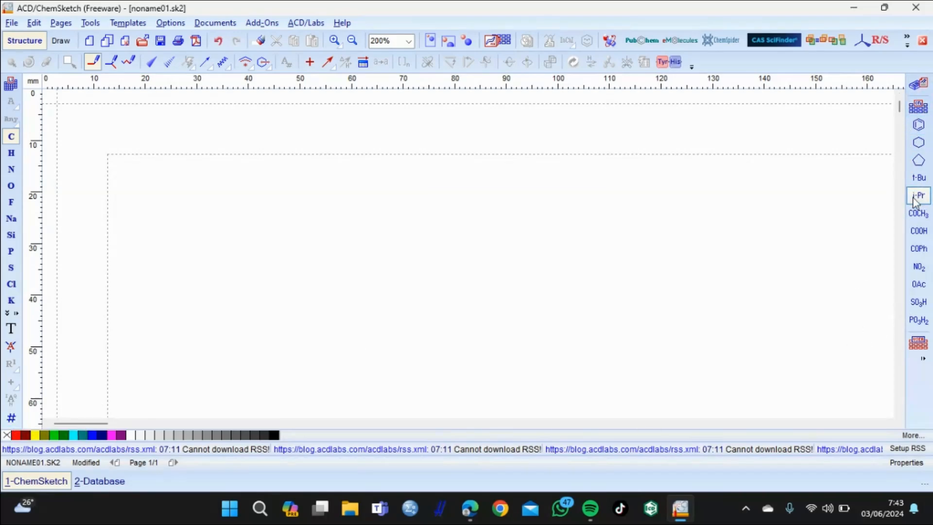
# Examine the table of radicals and the window for adding or editing user templates, closing each without changes.
pyautogui.click(921, 108)
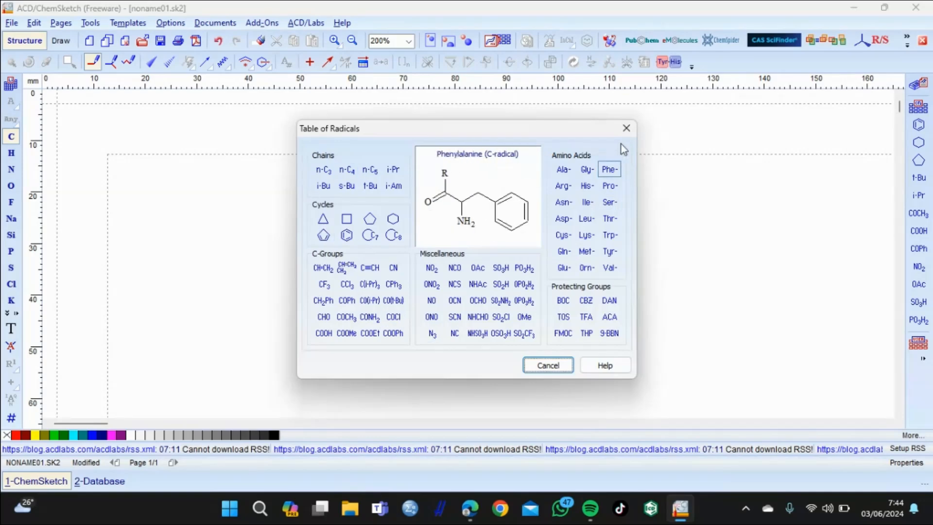
pyautogui.click(626, 128)
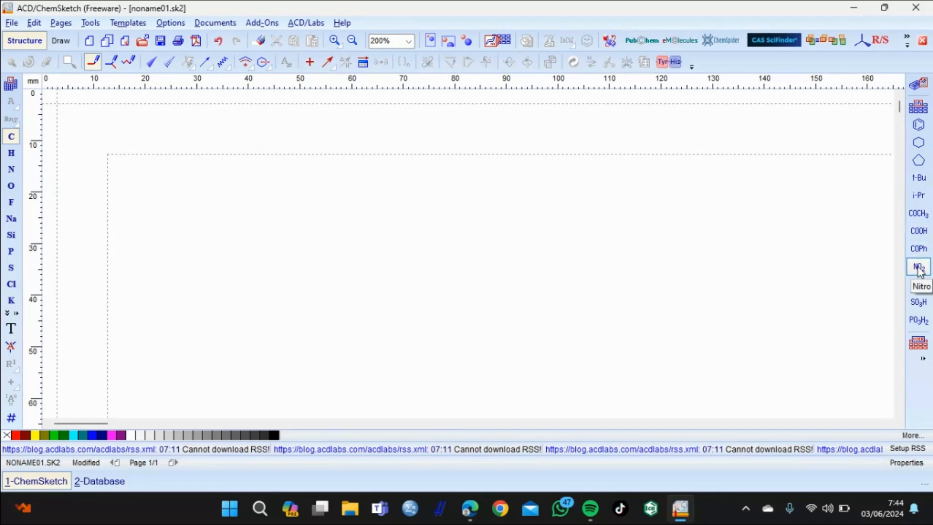
pyautogui.click(923, 343)
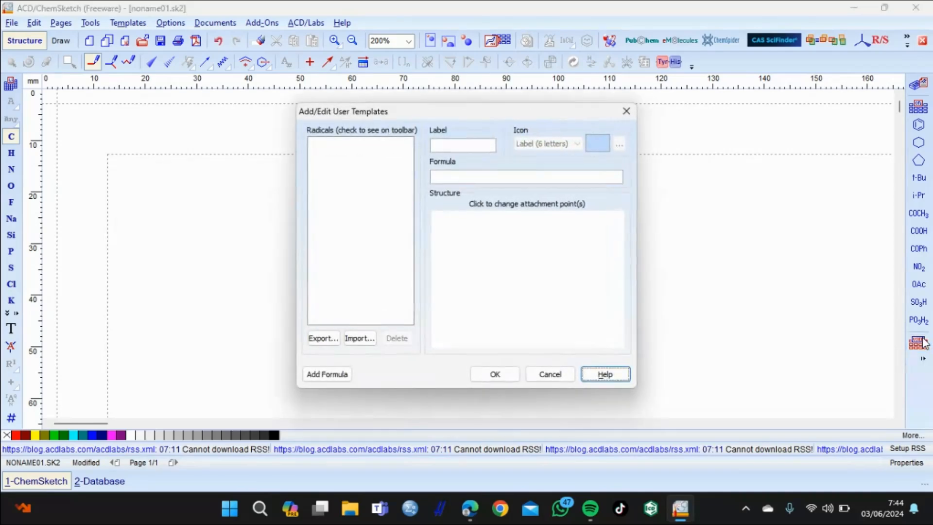
pyautogui.click(626, 111)
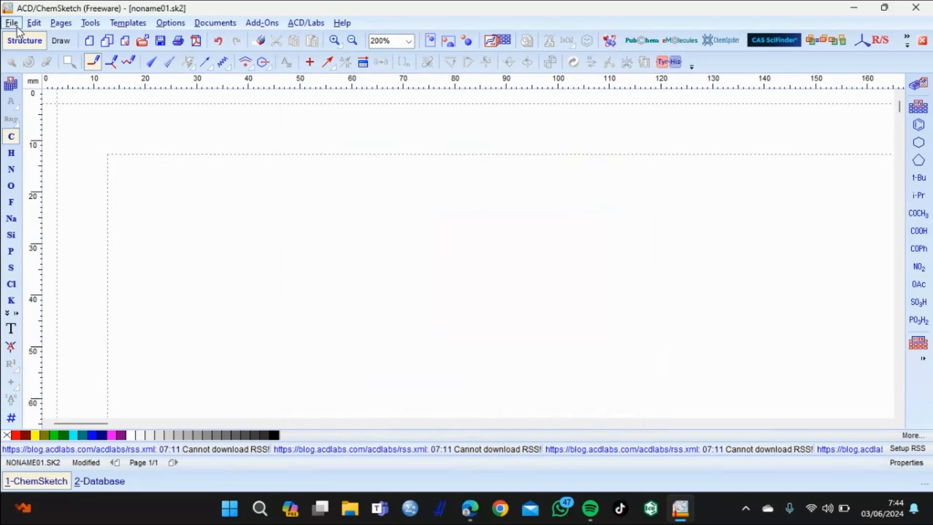
pyautogui.click(16, 26)
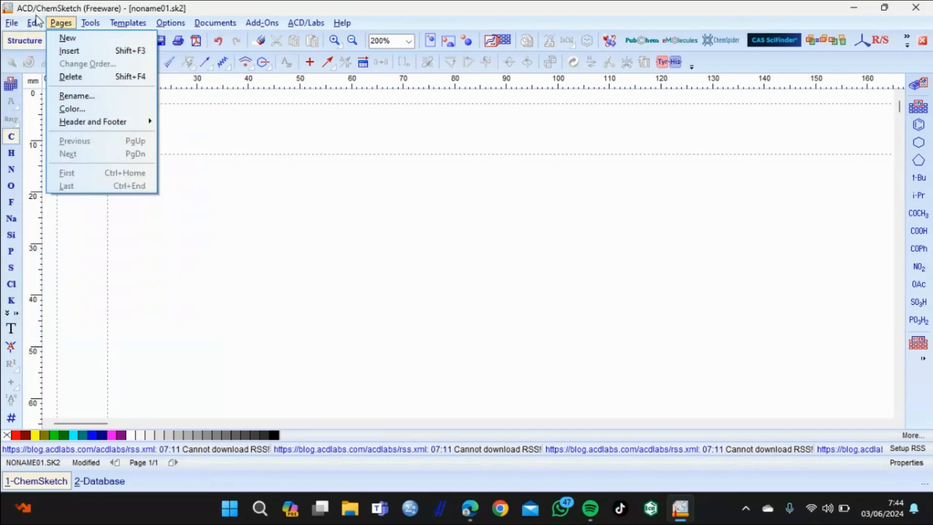
pyautogui.moveTo(30, 24)
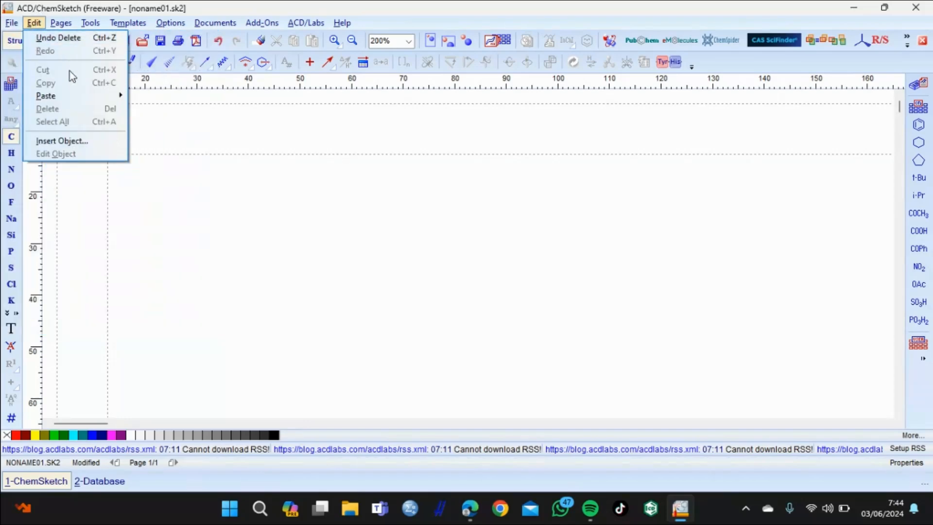
pyautogui.moveTo(69, 95)
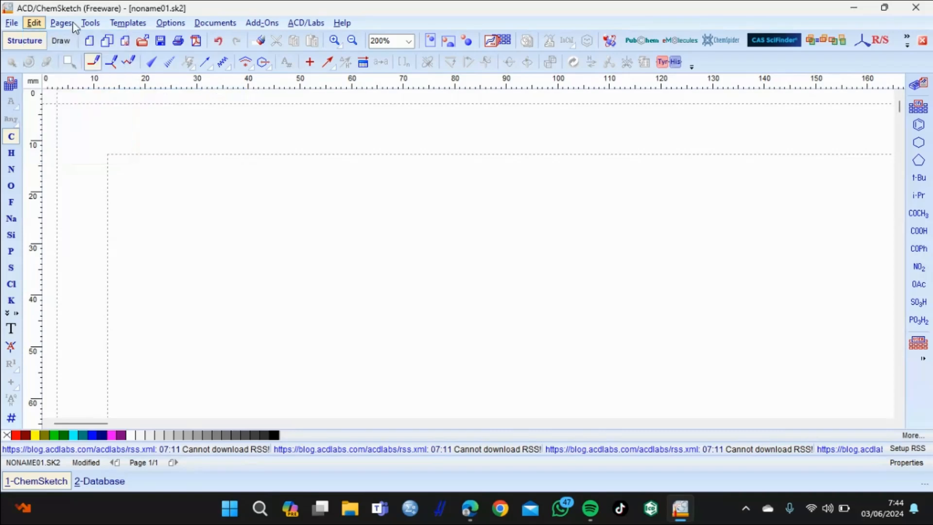
# Set the page background color to powder blue.
pyautogui.moveTo(71, 21)
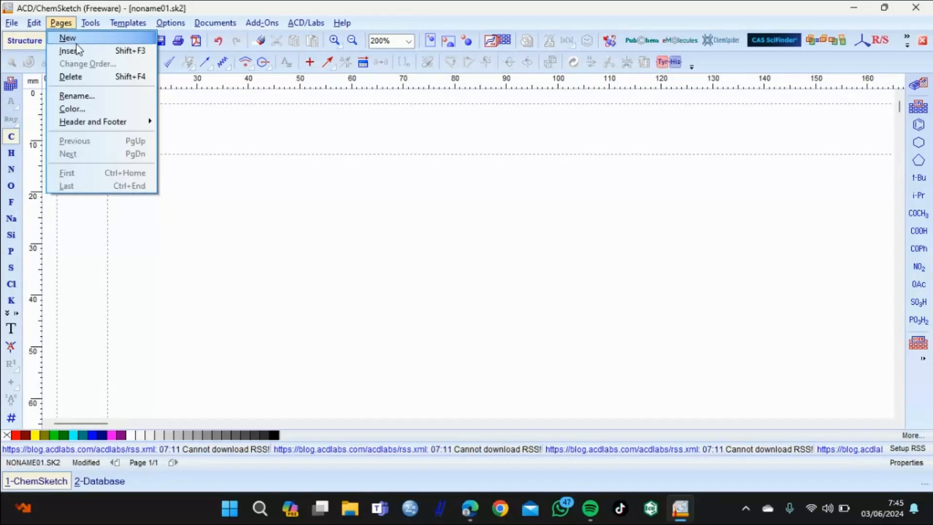
pyautogui.click(84, 109)
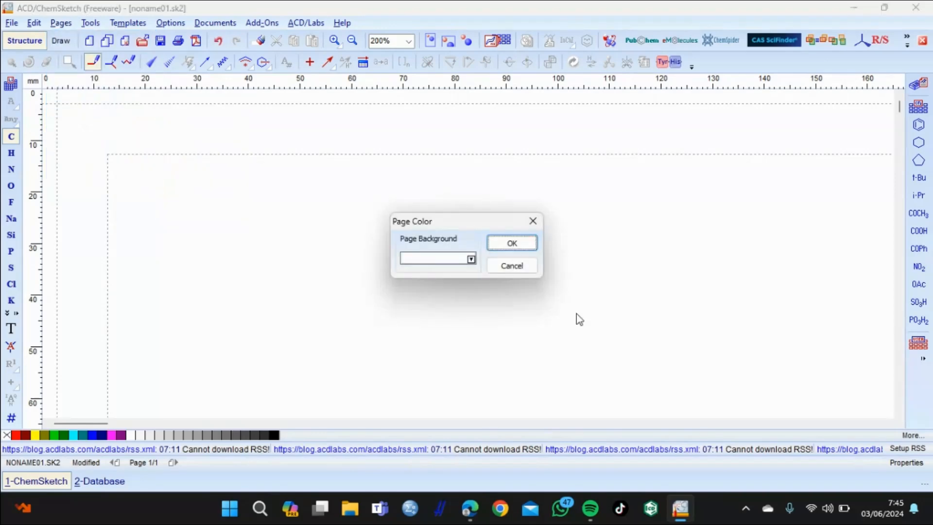
pyautogui.click(471, 260)
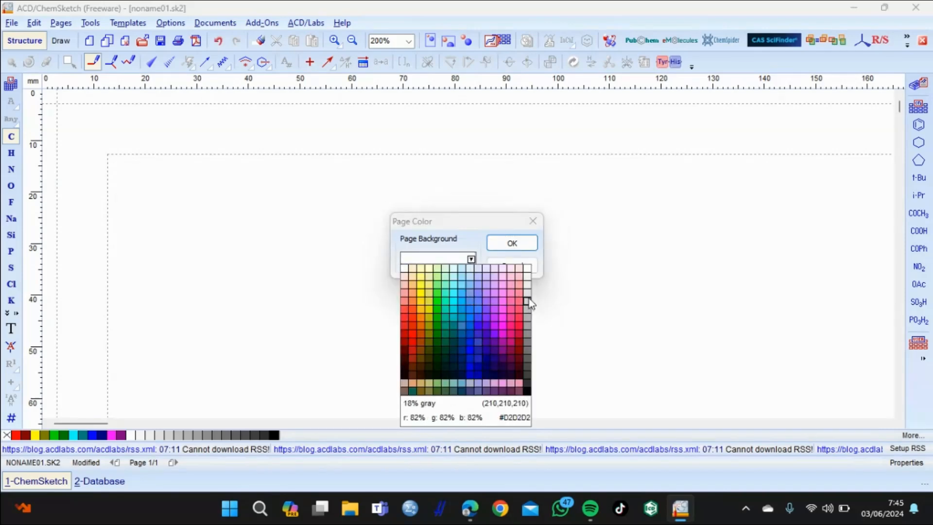
pyautogui.click(462, 272)
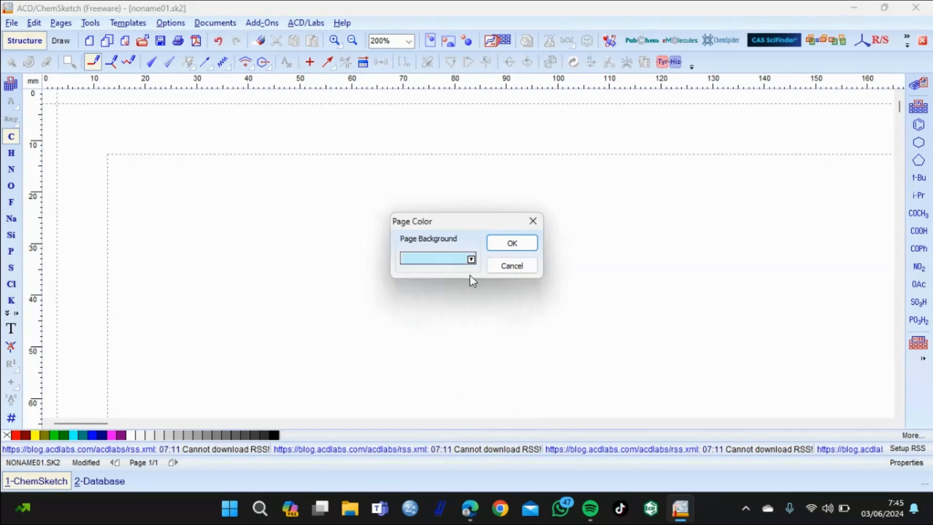
pyautogui.click(512, 243)
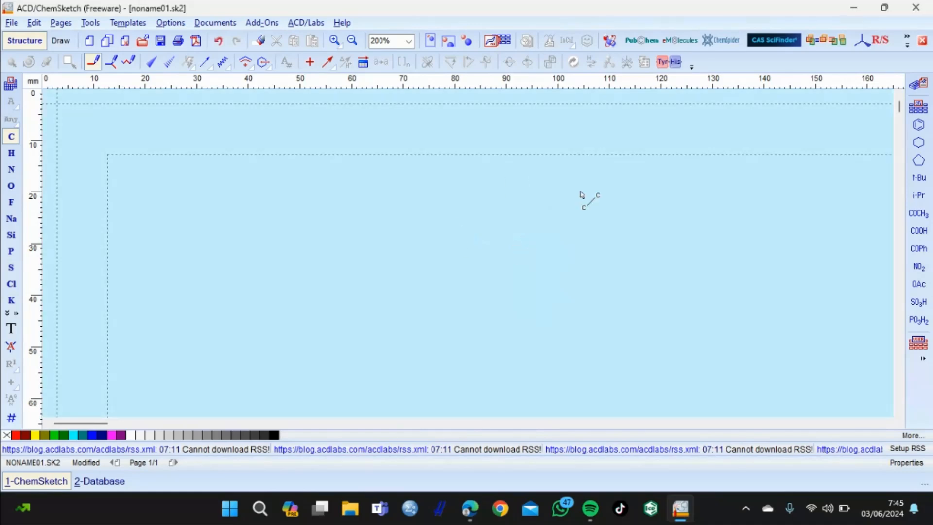
# Change the page background color back to white.
pyautogui.click(61, 23)
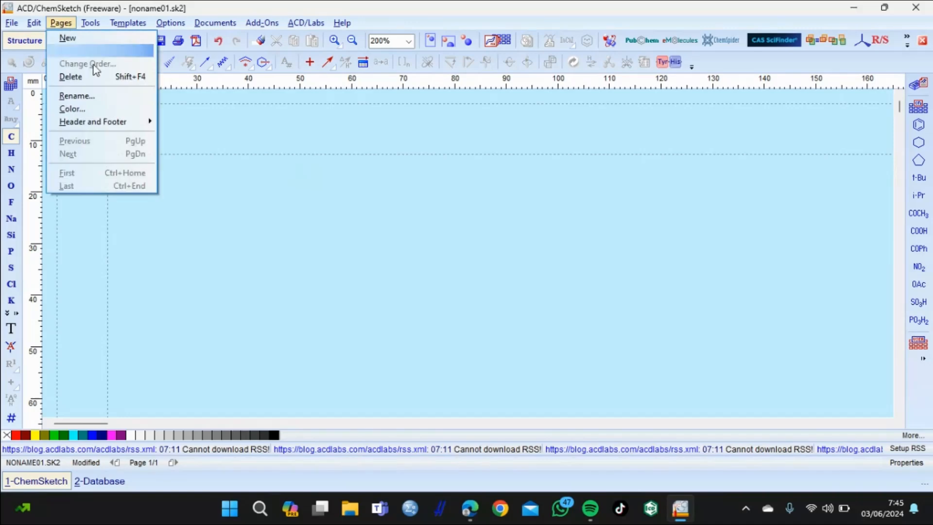
pyautogui.click(128, 111)
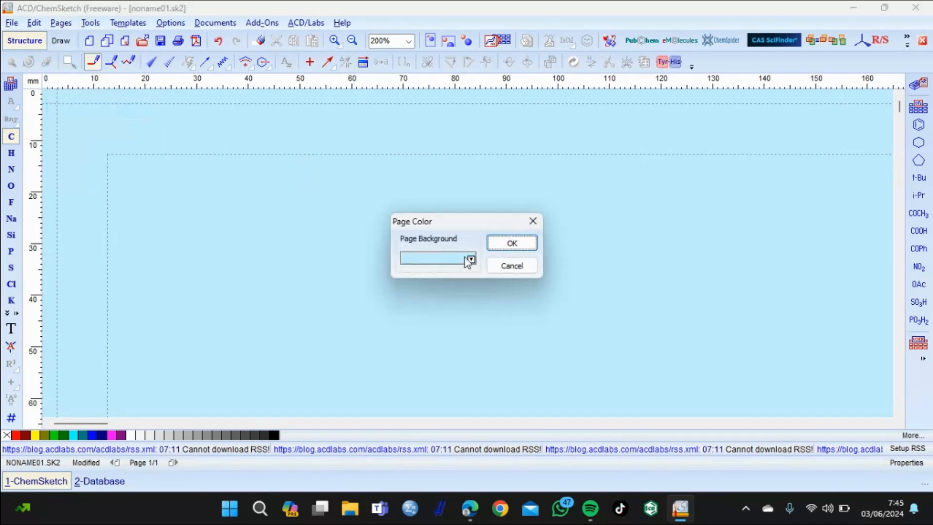
pyautogui.click(469, 259)
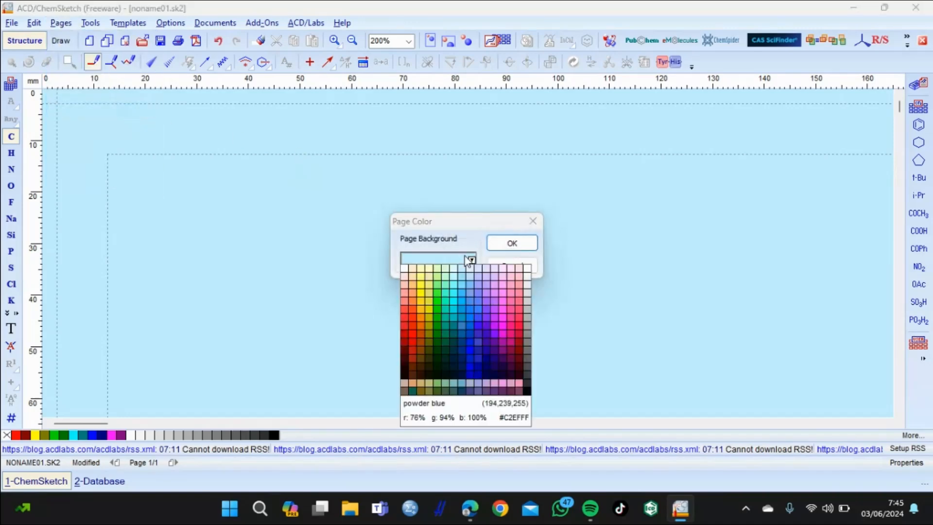
pyautogui.click(408, 272)
pyautogui.click(510, 244)
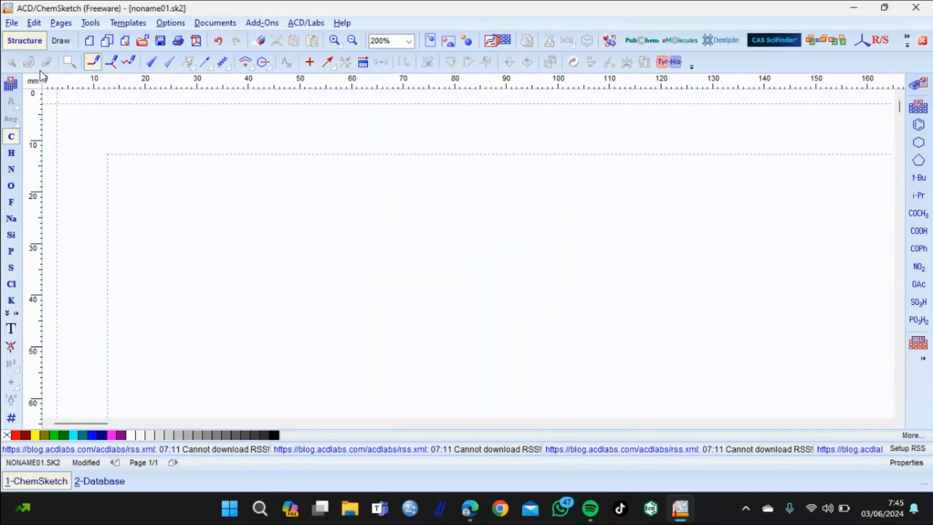
pyautogui.click(95, 25)
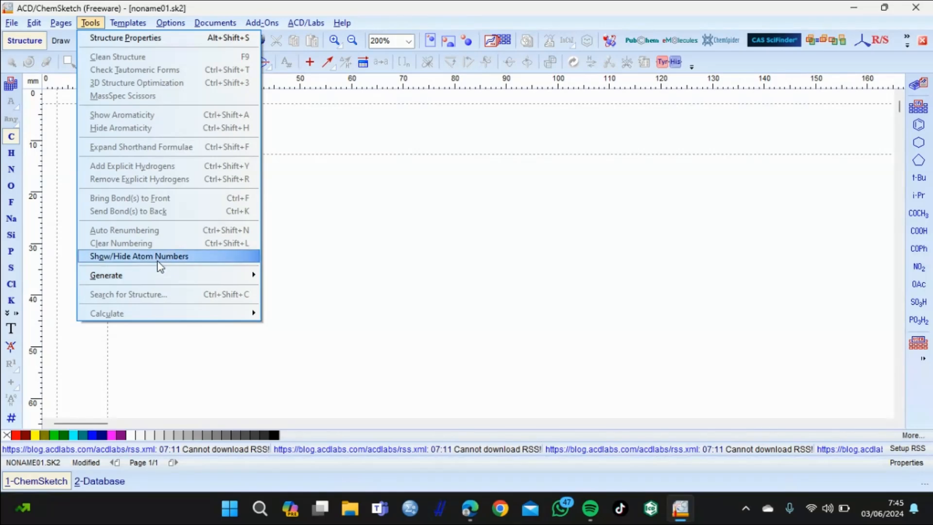
pyautogui.moveTo(171, 286)
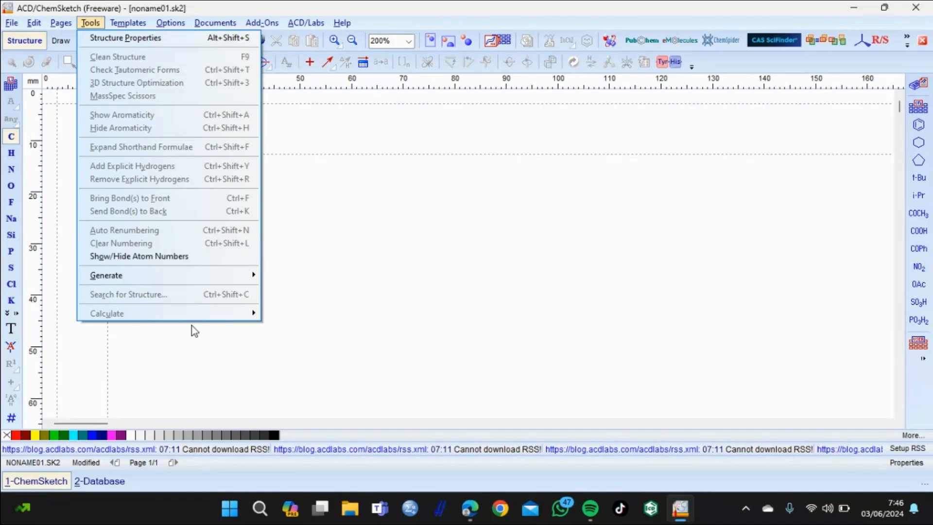
# Open the template window and examine the Alkaloids, Amino Acids, Aromatics and Carbohydrates templates.
pyautogui.click(125, 23)
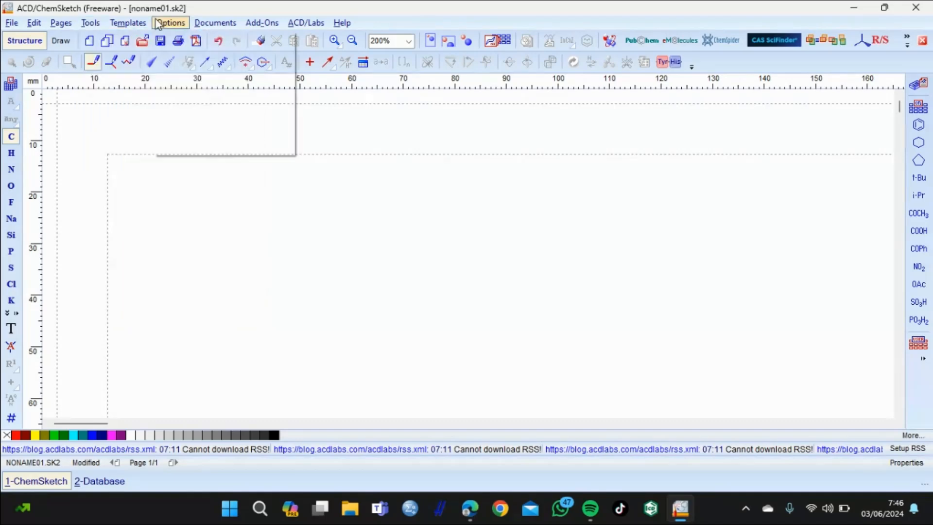
pyautogui.click(125, 24)
pyautogui.click(125, 23)
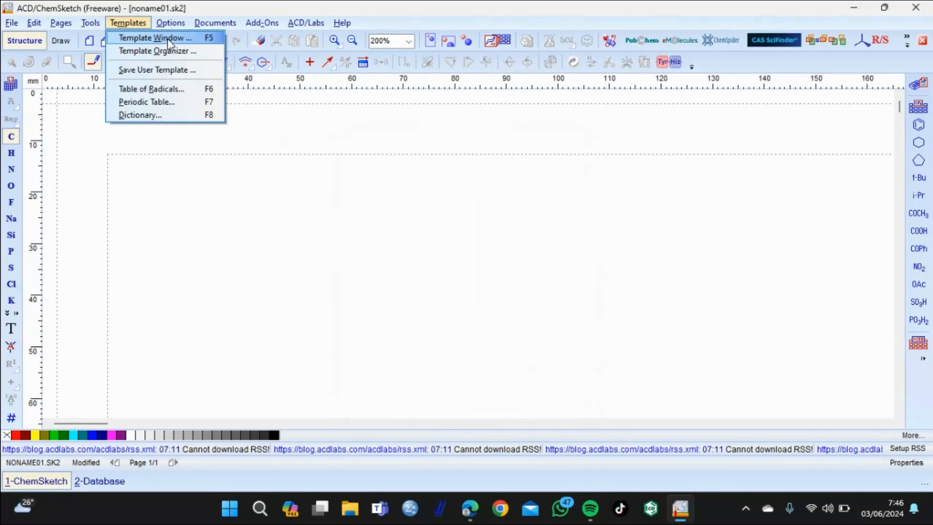
pyautogui.click(165, 39)
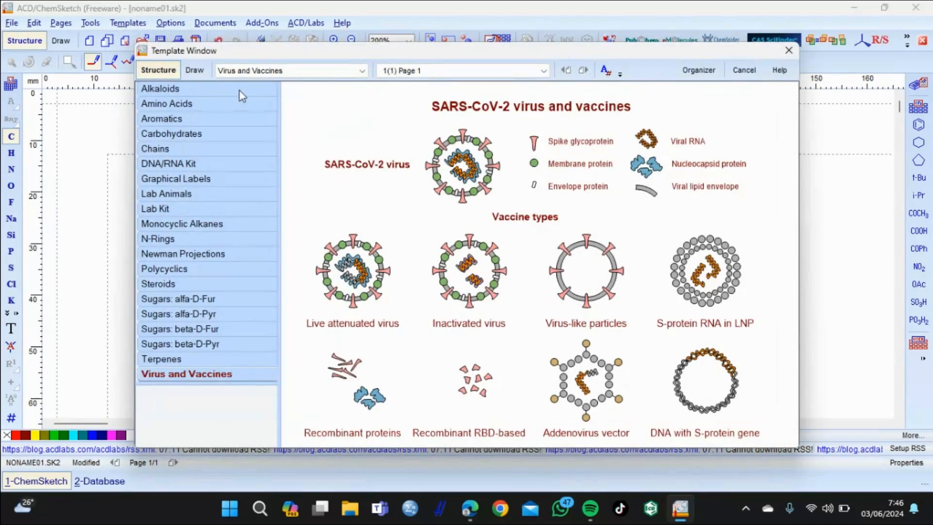
pyautogui.click(211, 95)
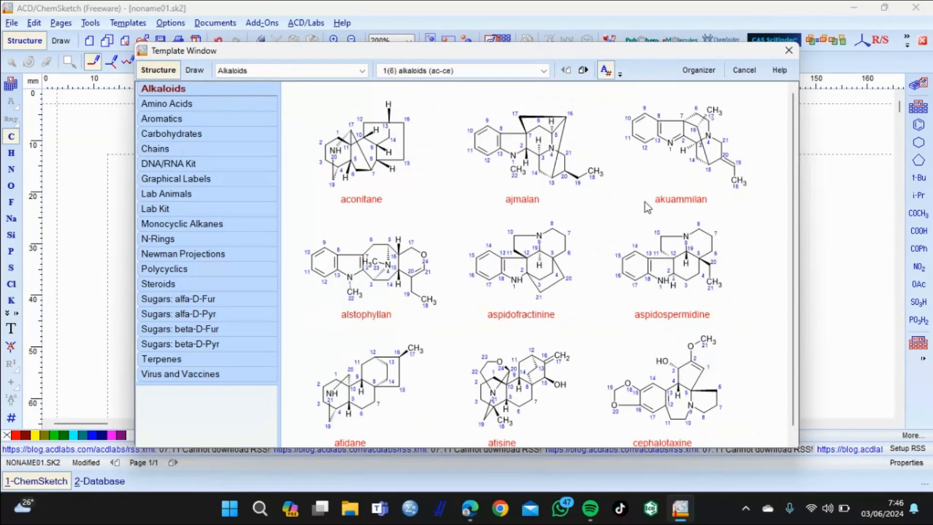
pyautogui.click(203, 106)
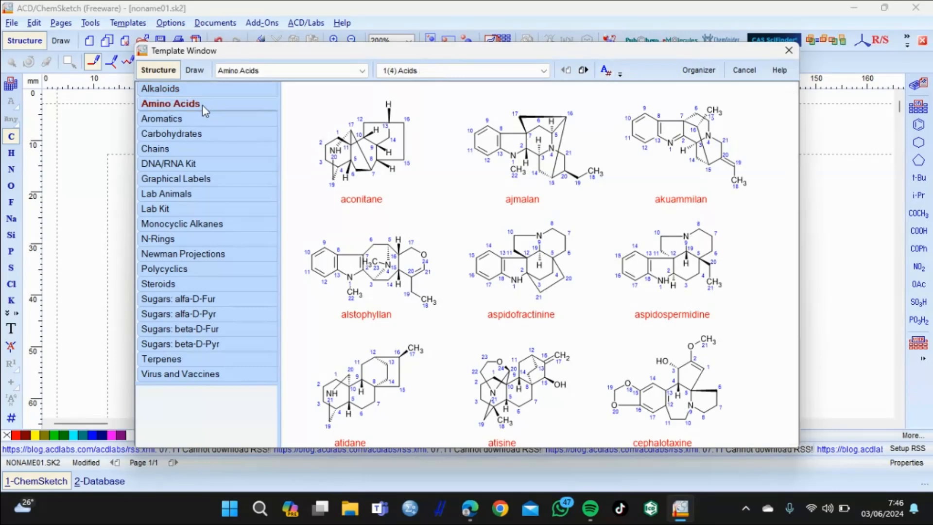
pyautogui.click(207, 118)
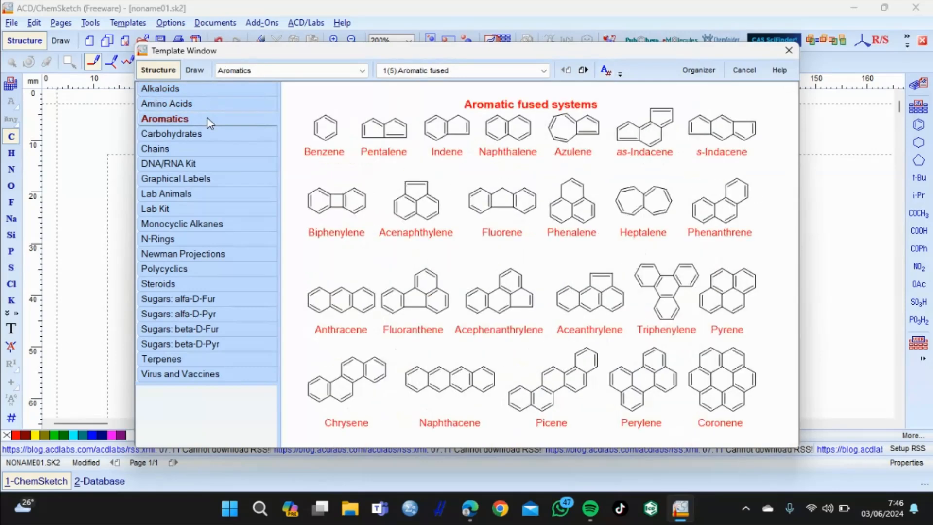
pyautogui.click(211, 131)
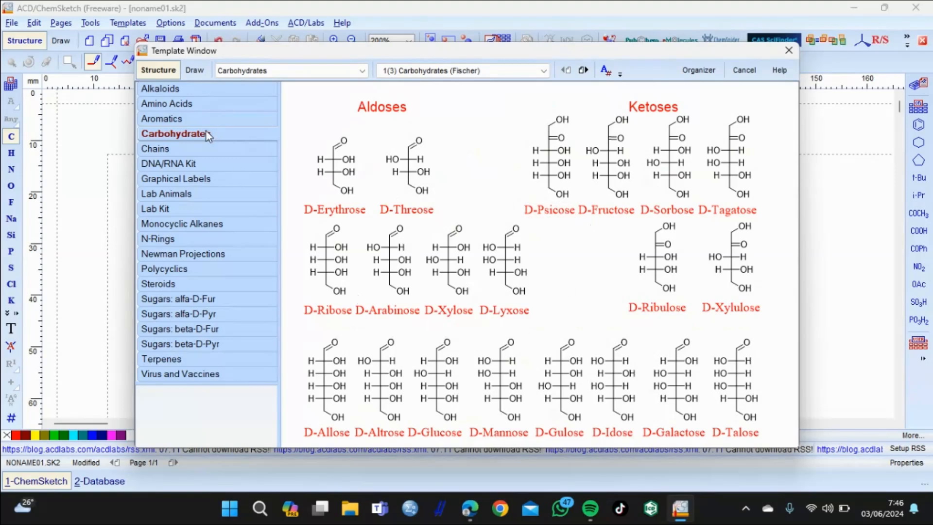
# Examine the DNA/RNA Kit, Graphical Labels, Lab Animals, Lab Kit, Monocyclic Alkanes and N-Rings templates.
pyautogui.click(174, 163)
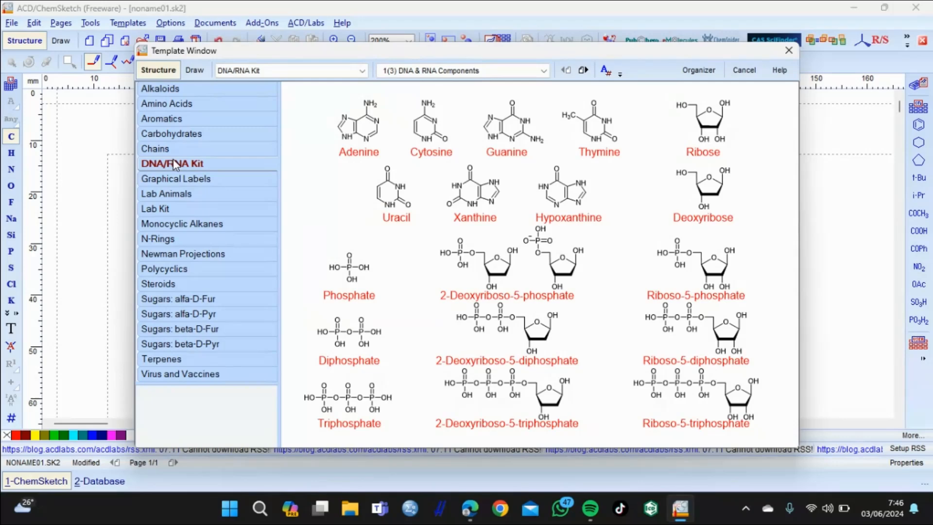
pyautogui.click(182, 175)
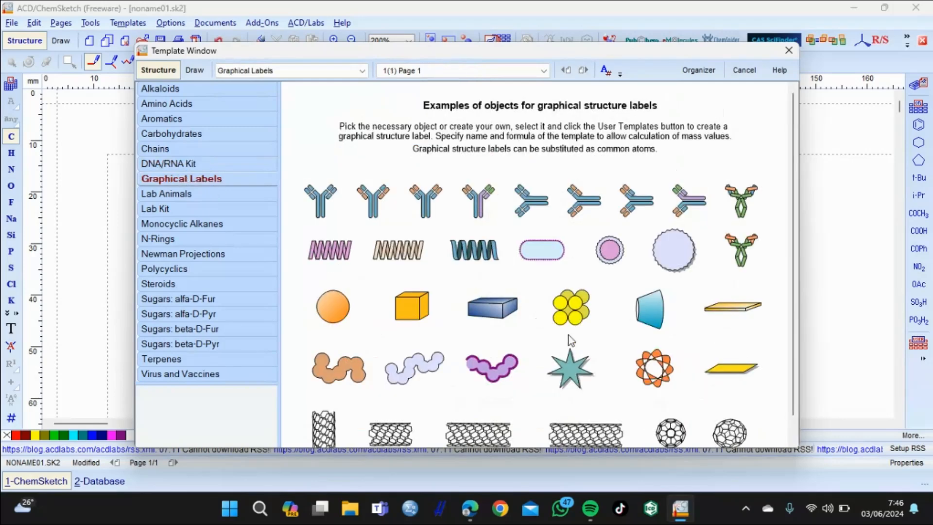
pyautogui.click(174, 195)
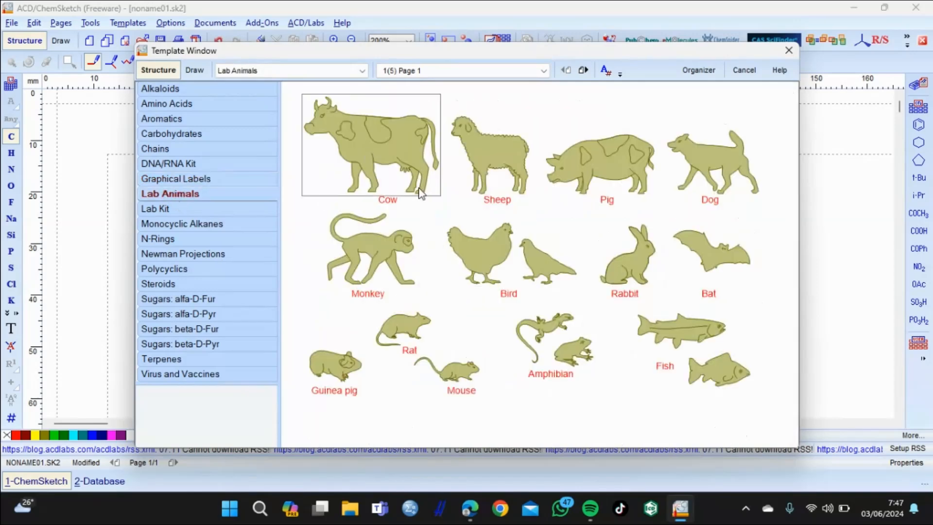
pyautogui.click(157, 210)
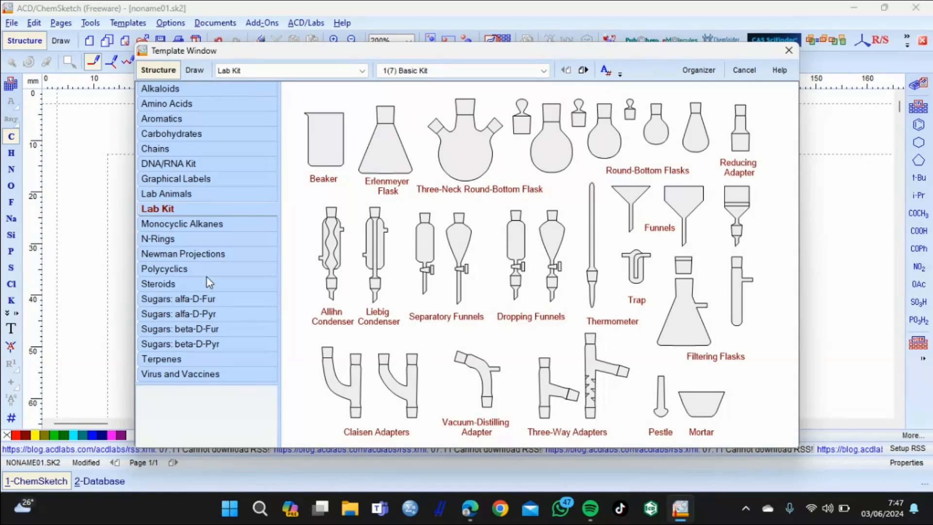
pyautogui.click(182, 226)
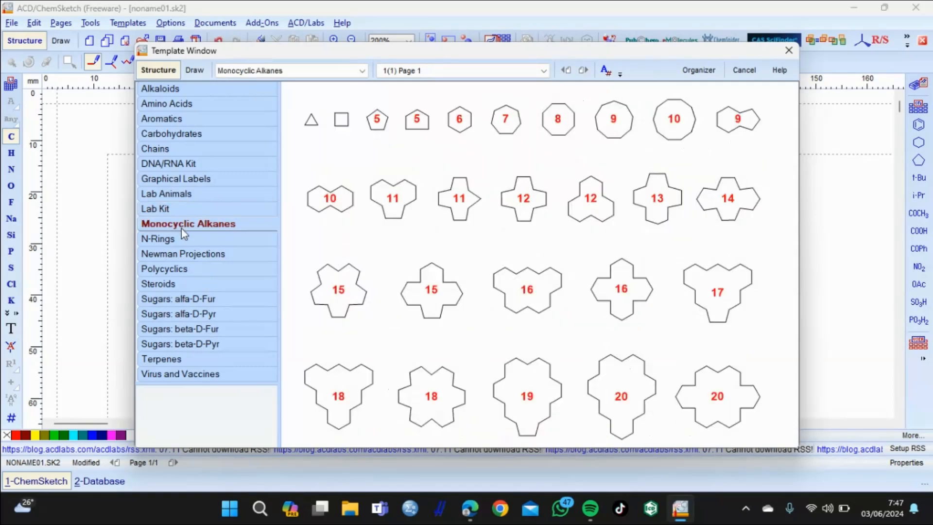
pyautogui.click(182, 240)
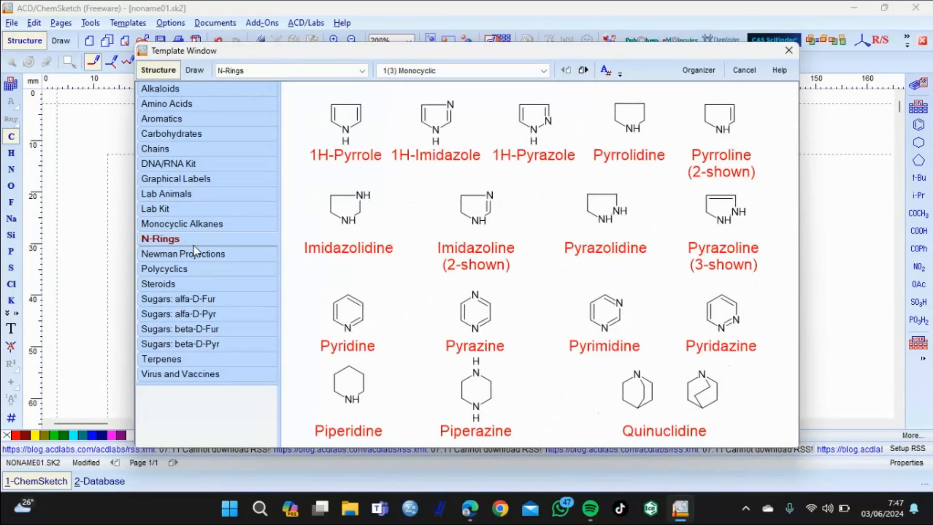
# Examine the Newman Projections, Terpenes, and Virus and Vaccines templates and close the template window.
pyautogui.click(206, 255)
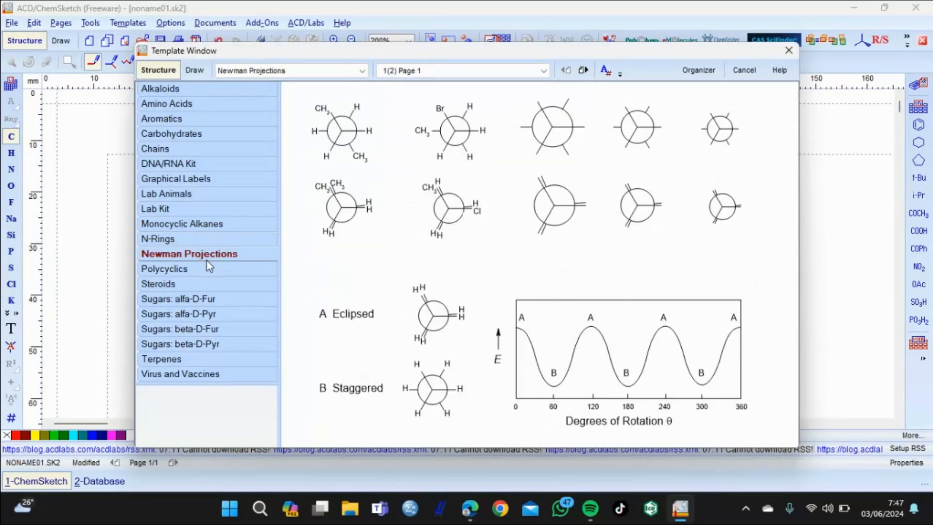
pyautogui.click(231, 359)
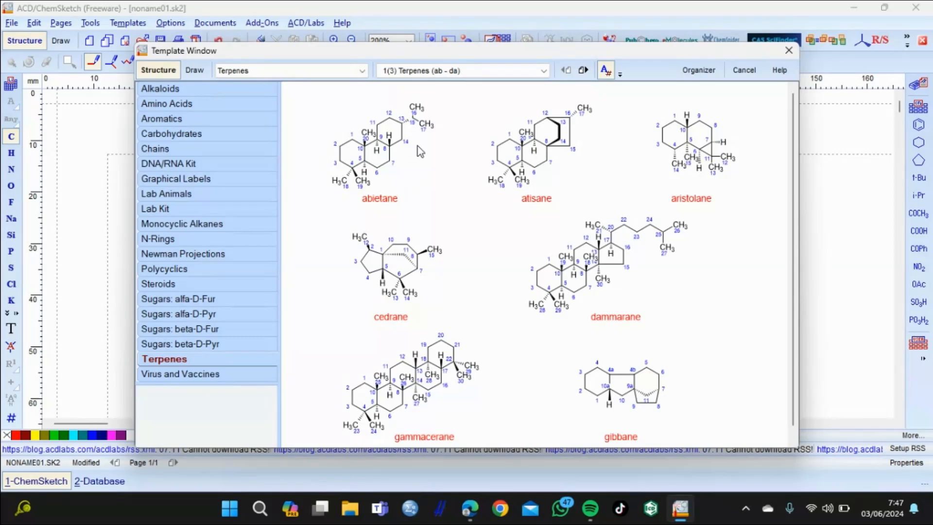
pyautogui.click(182, 373)
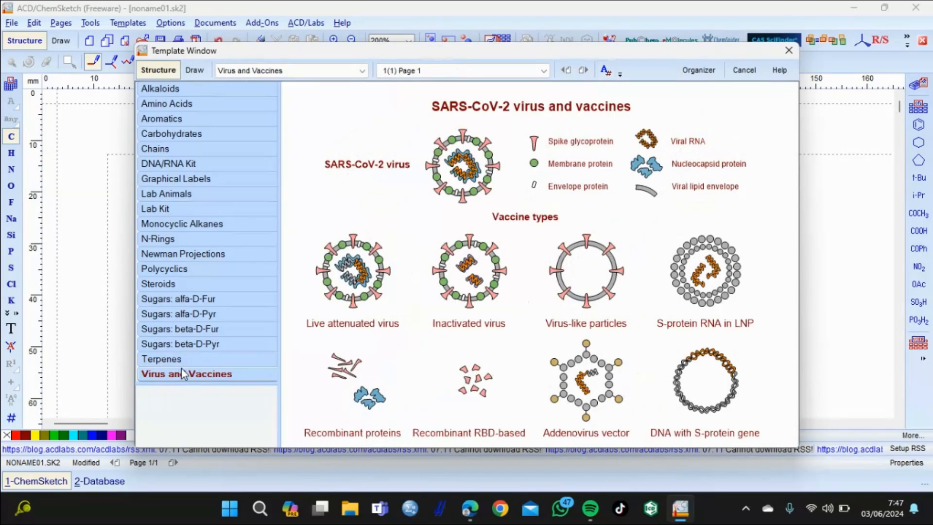
pyautogui.click(787, 50)
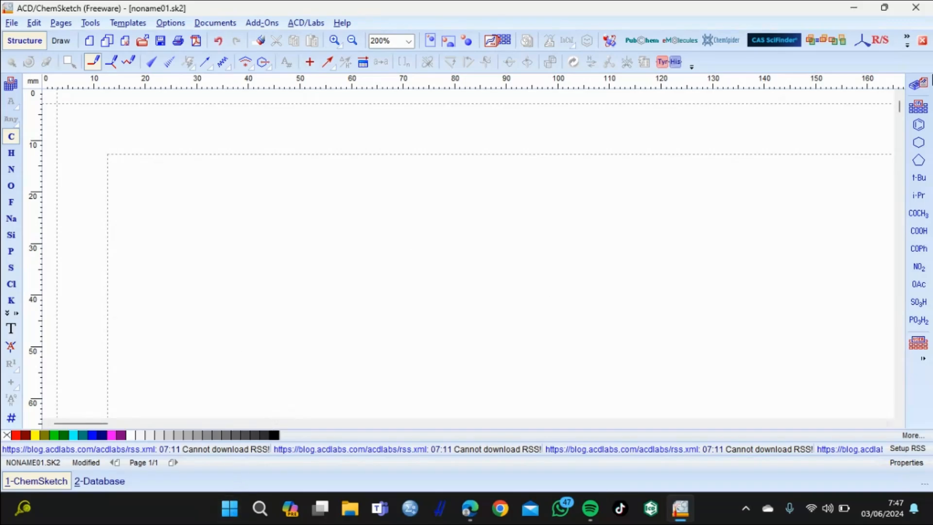
# Place a benzene ring on the page and attach a COOH group to its uppermost carbon.
pyautogui.click(918, 126)
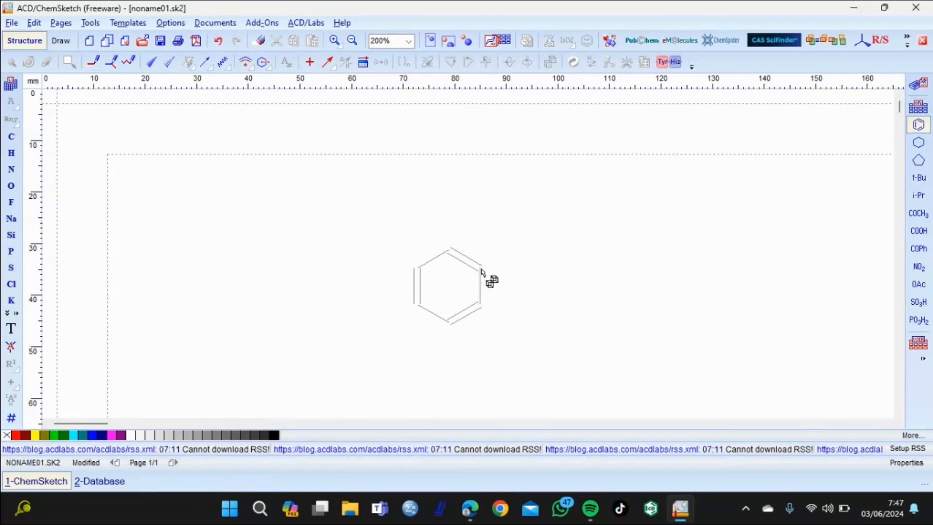
pyautogui.click(514, 307)
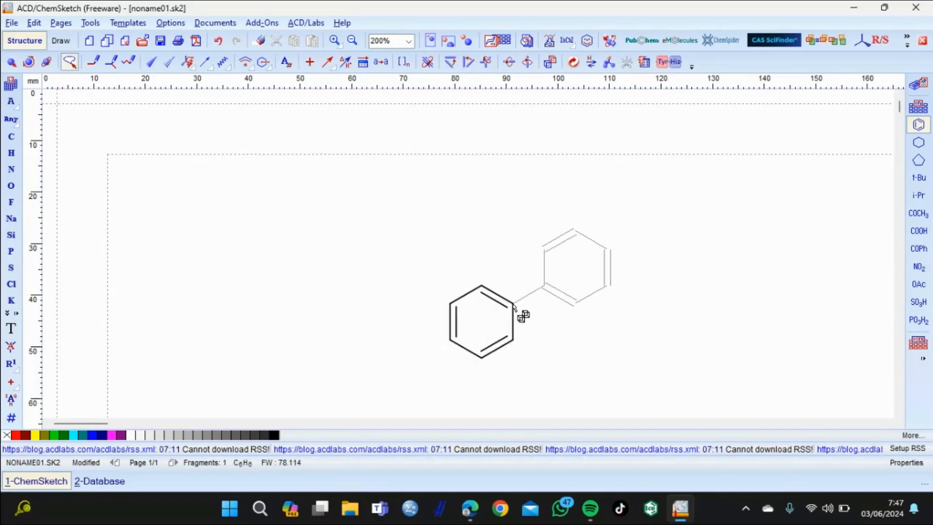
pyautogui.click(922, 232)
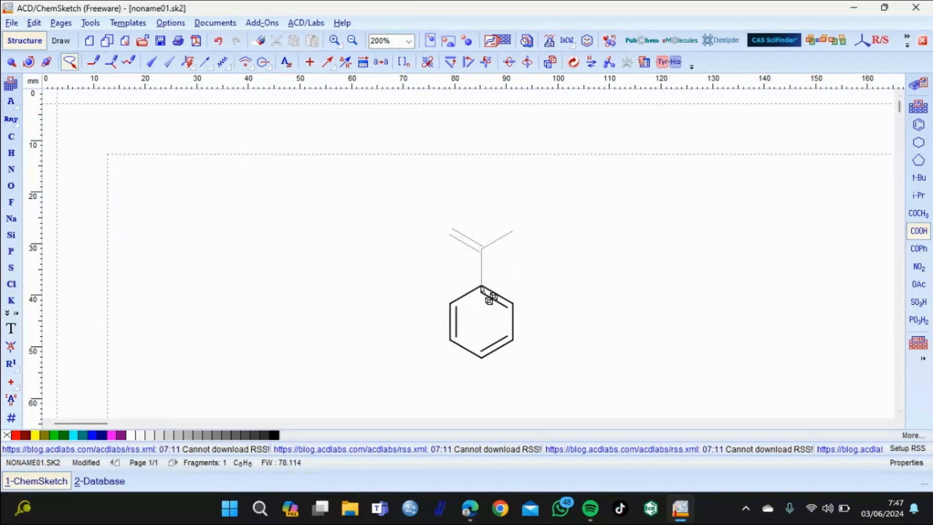
pyautogui.click(482, 286)
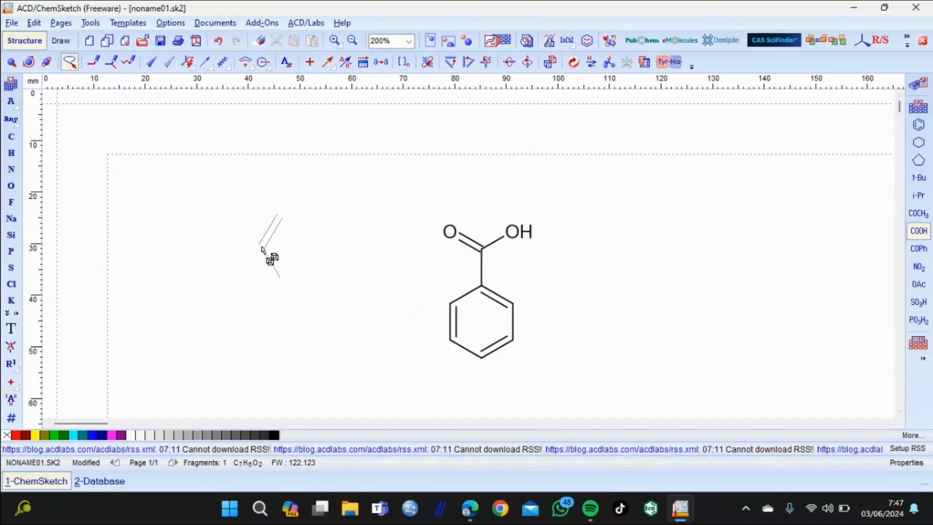
# Attach carbon substituents to the three lower carbons of the benzene ring.
pyautogui.click(12, 136)
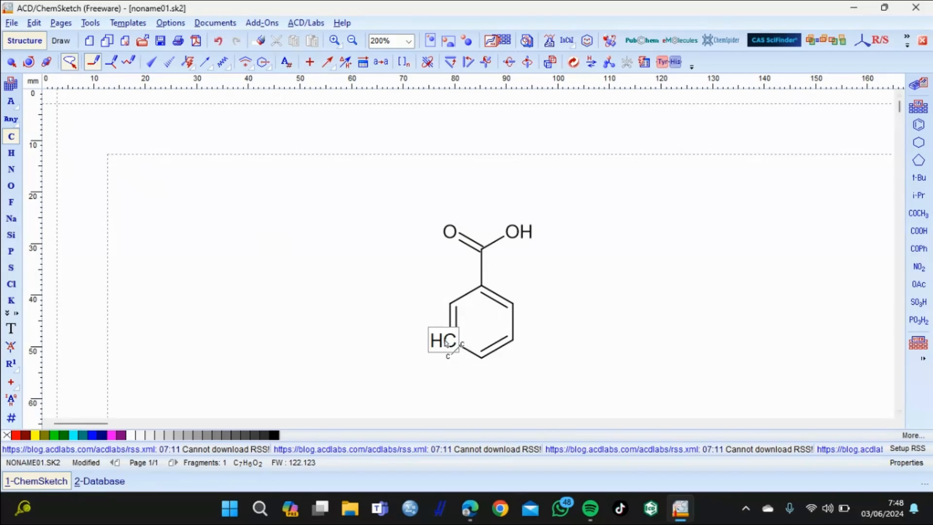
pyautogui.click(447, 343)
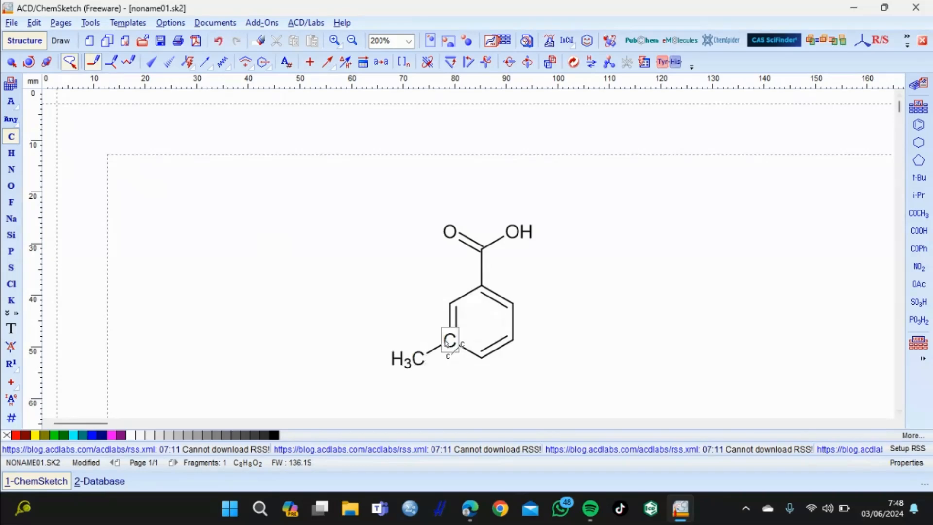
pyautogui.click(486, 362)
pyautogui.click(518, 346)
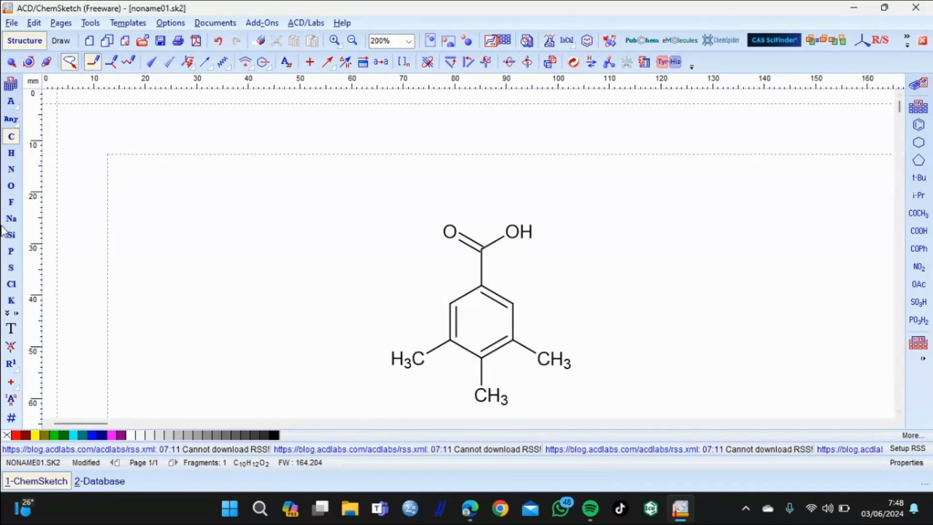
# Replace the three methyl groups on the ring with oxygen atoms to form hydroxyl groups.
pyautogui.click(10, 186)
pyautogui.click(420, 363)
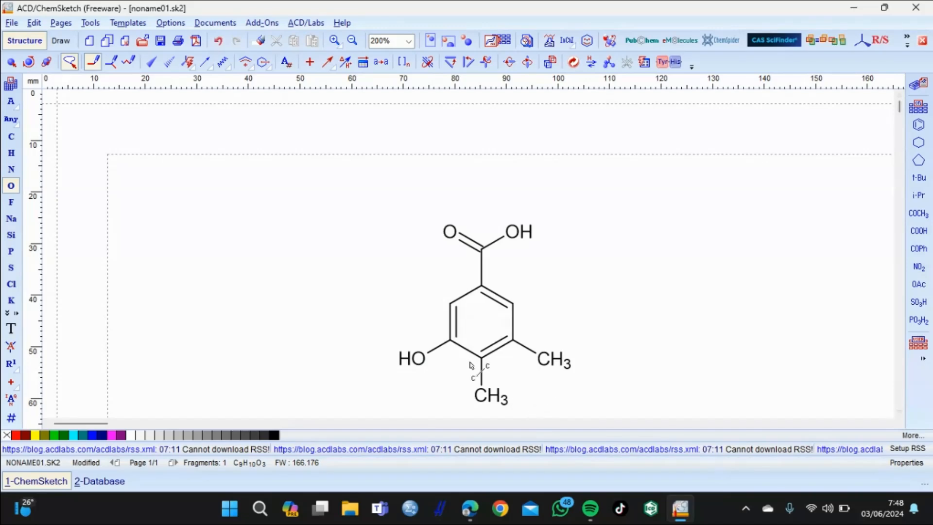
pyautogui.click(499, 405)
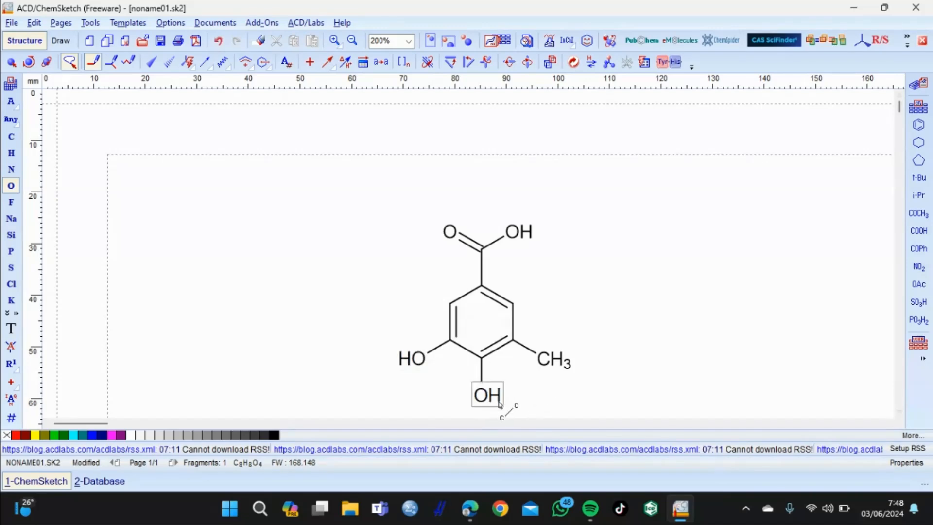
pyautogui.click(553, 359)
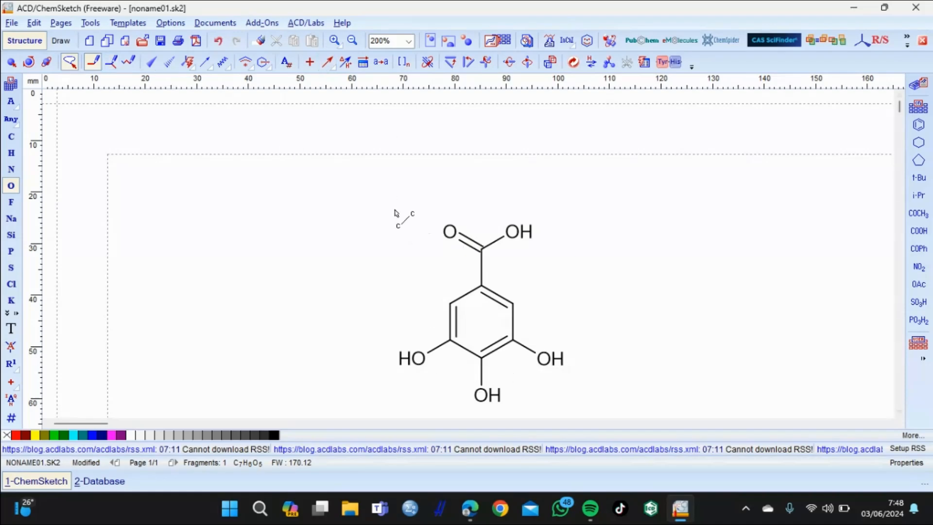
# Select the whole molecule and apply Clean Structure to it.
pyautogui.click(69, 62)
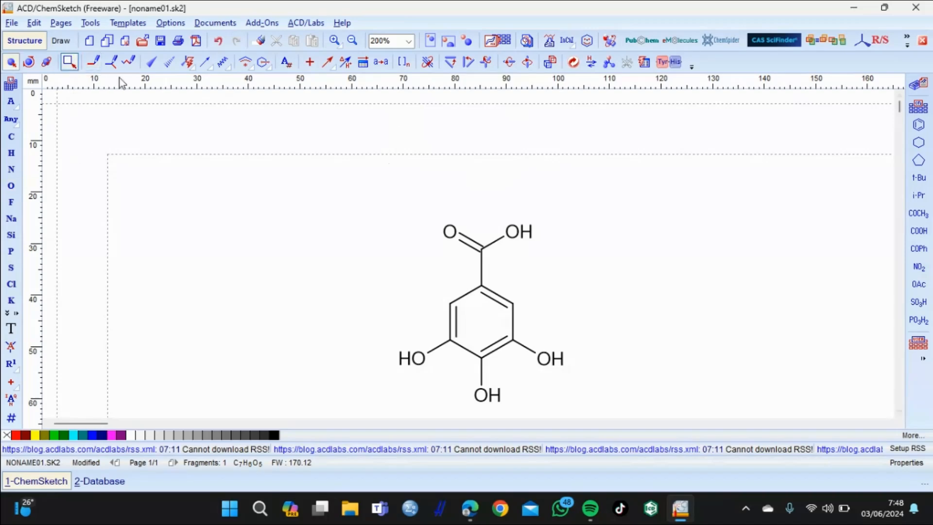
pyautogui.click(491, 271)
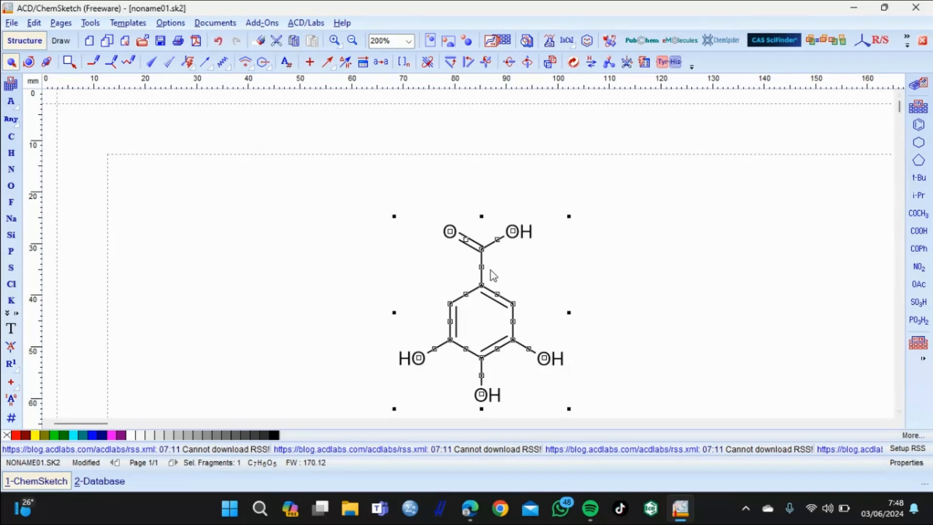
pyautogui.click(572, 68)
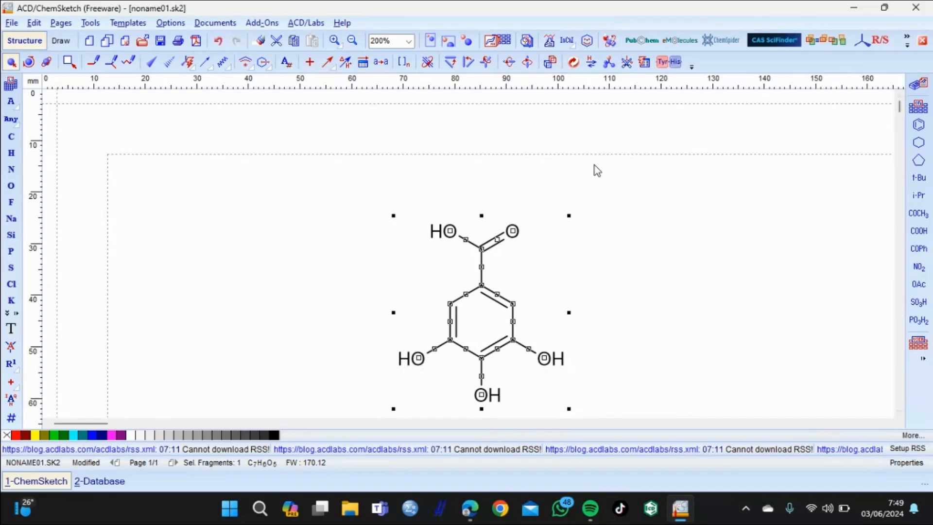
# Number the molecule's atoms with Auto Renumbering and clear the numbering again.
pyautogui.click(90, 22)
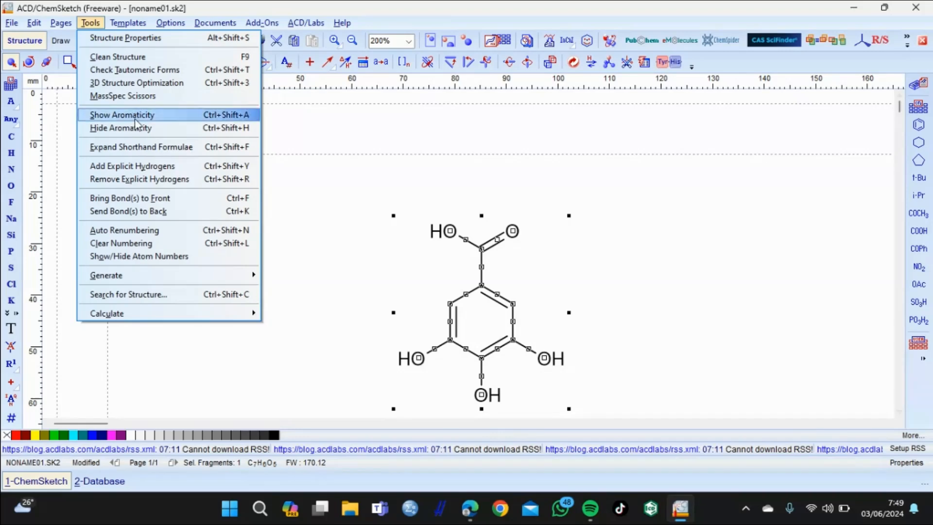
pyautogui.click(169, 234)
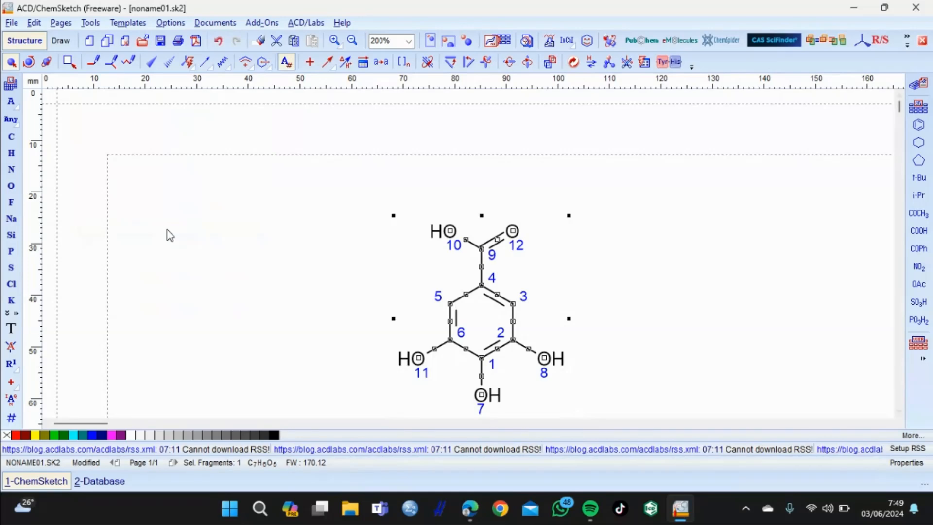
pyautogui.click(91, 23)
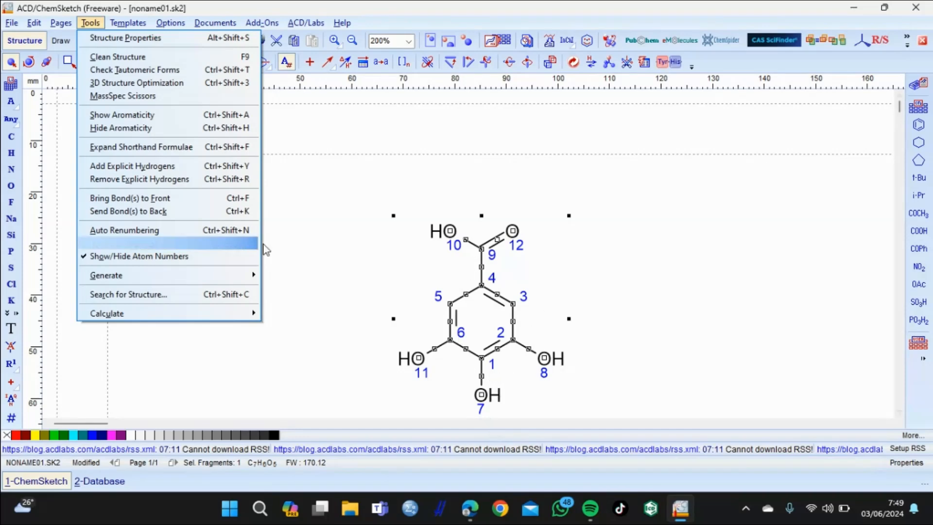
pyautogui.click(153, 261)
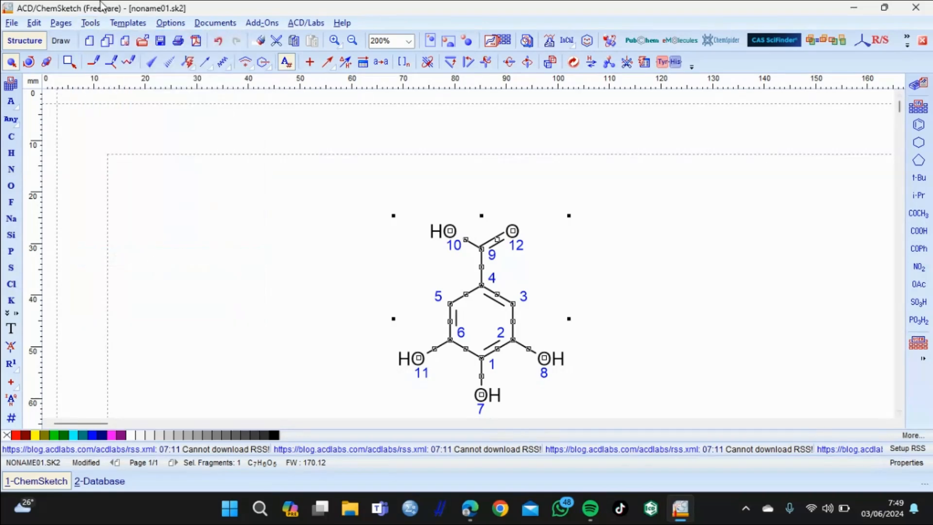
pyautogui.click(91, 23)
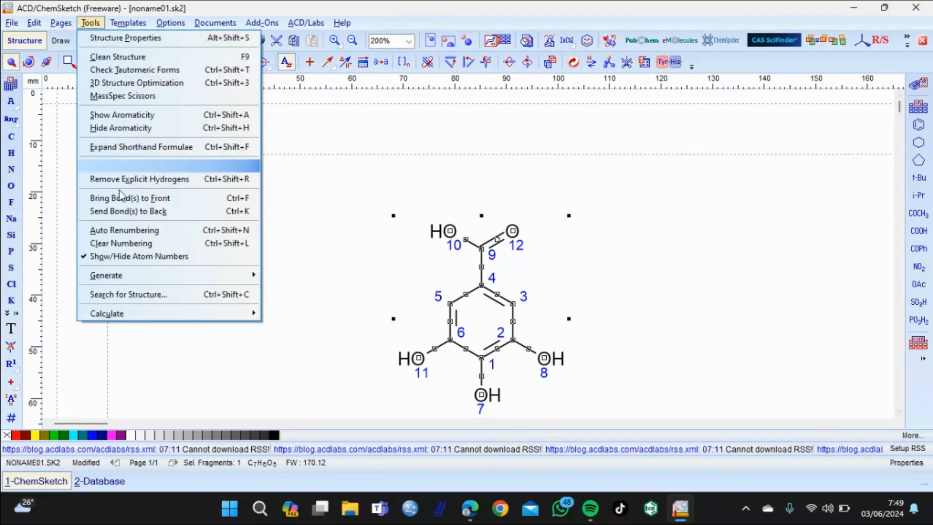
pyautogui.click(137, 244)
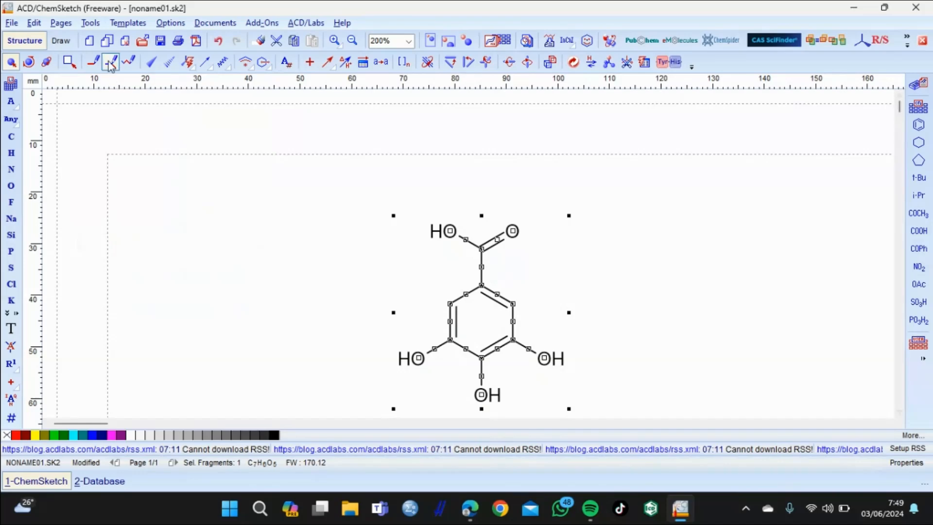
# Add explicit hydrogens to the molecule and remove them again.
pyautogui.click(91, 23)
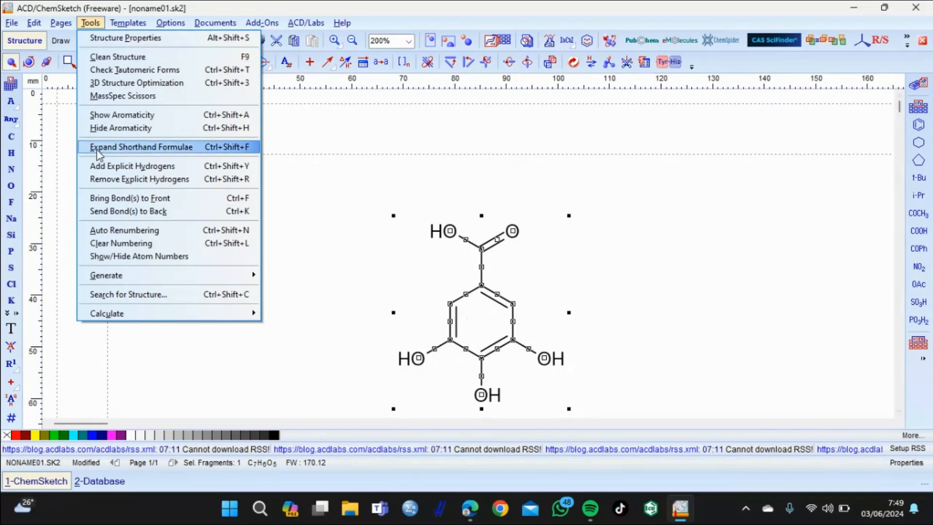
pyautogui.click(171, 168)
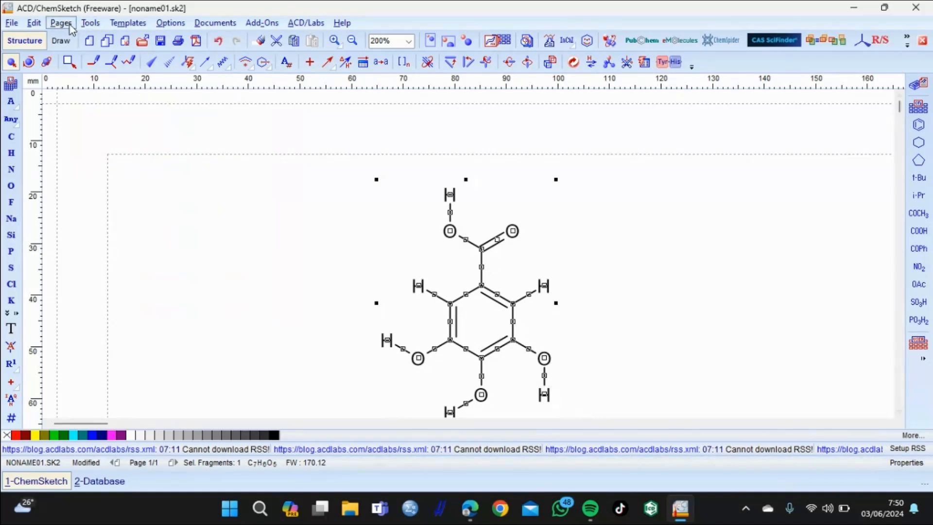
pyautogui.click(85, 24)
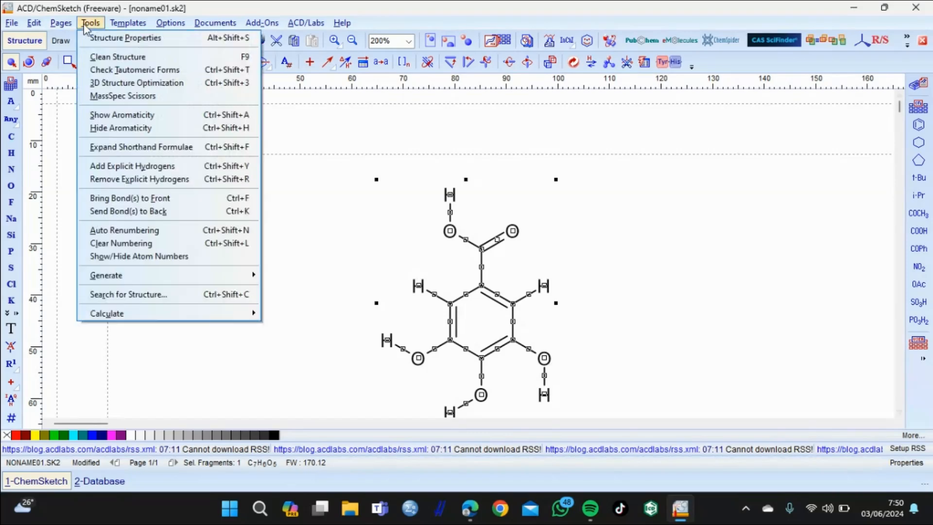
pyautogui.click(188, 180)
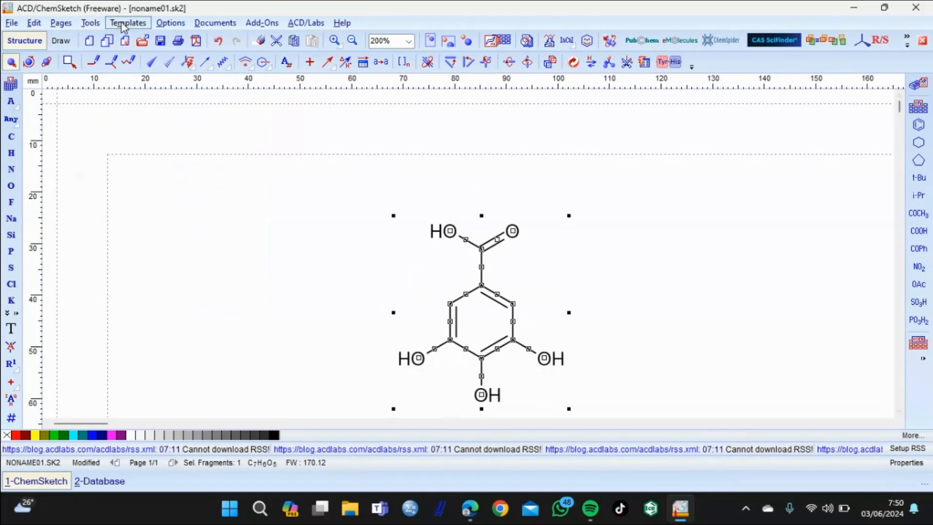
# Show the benzene ring's aromaticity and hide it again.
pyautogui.click(90, 23)
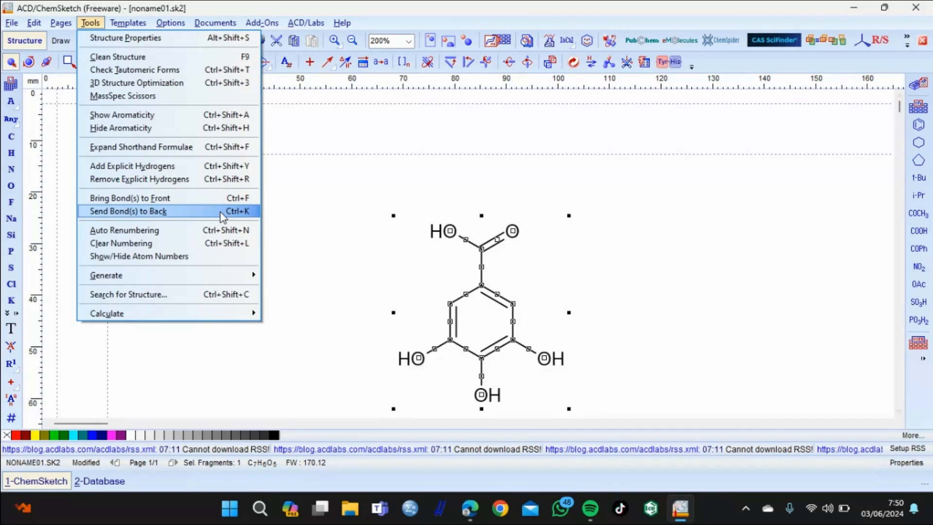
pyautogui.click(170, 115)
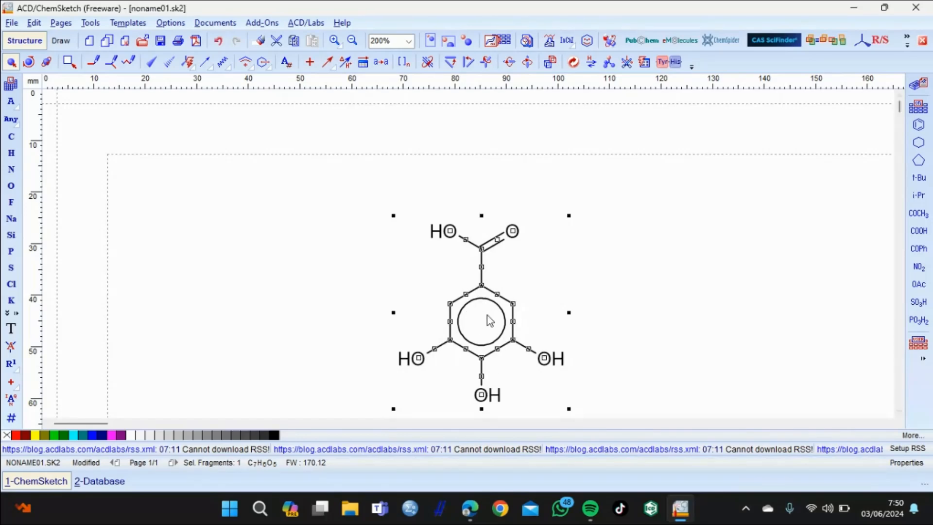
pyautogui.click(89, 24)
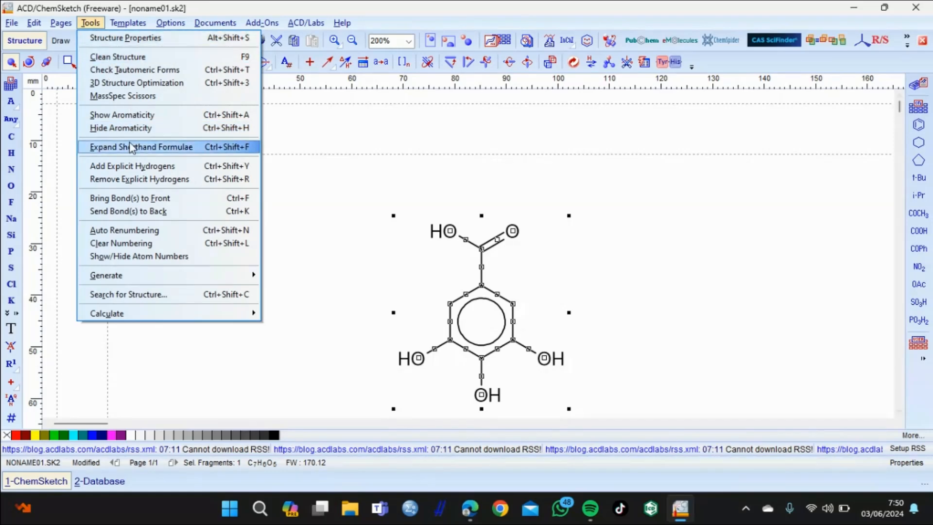
pyautogui.click(118, 129)
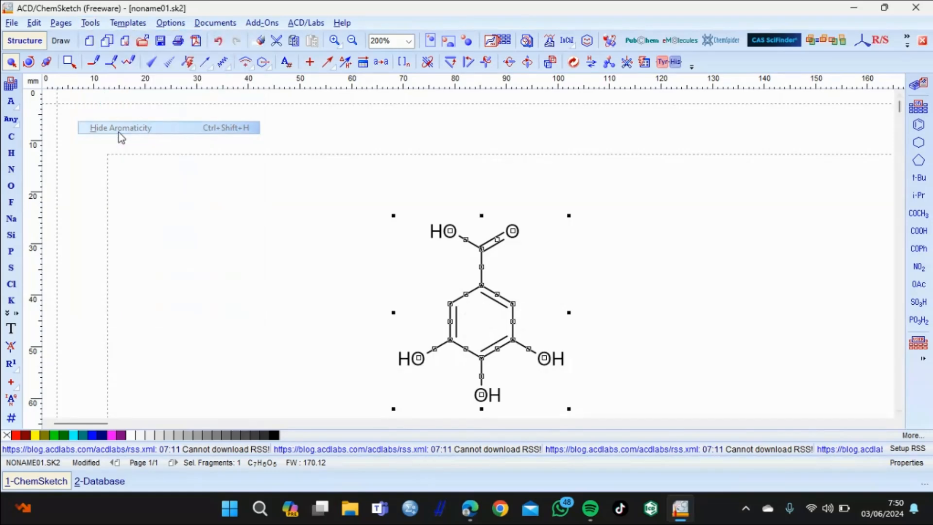
# Select the whole molecule with the lasso tool, generate its chemical name, and place the name above and left of the structure.
pyautogui.click(91, 23)
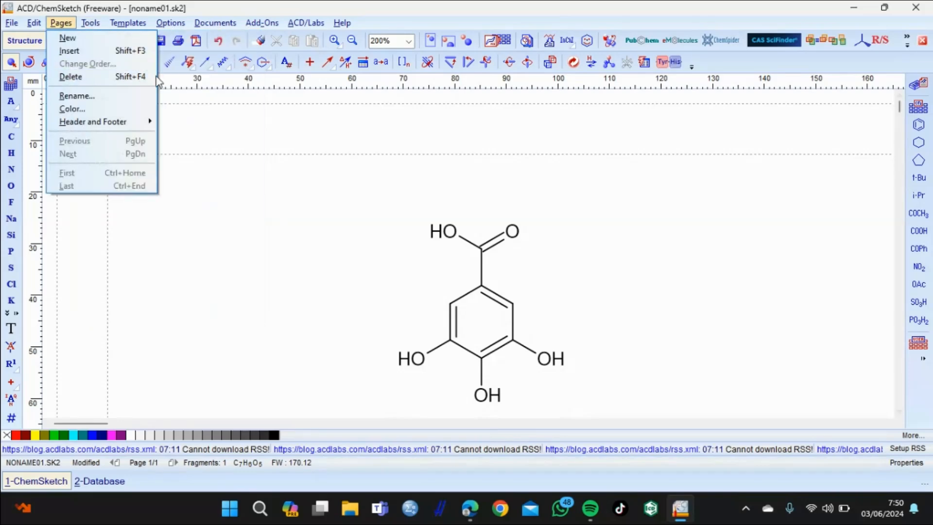
pyautogui.click(200, 116)
pyautogui.click(68, 62)
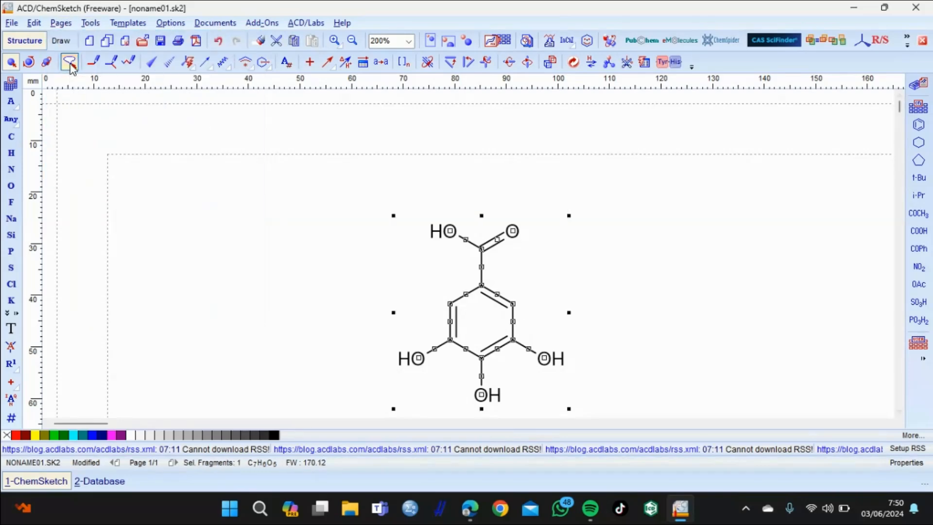
pyautogui.click(451, 251)
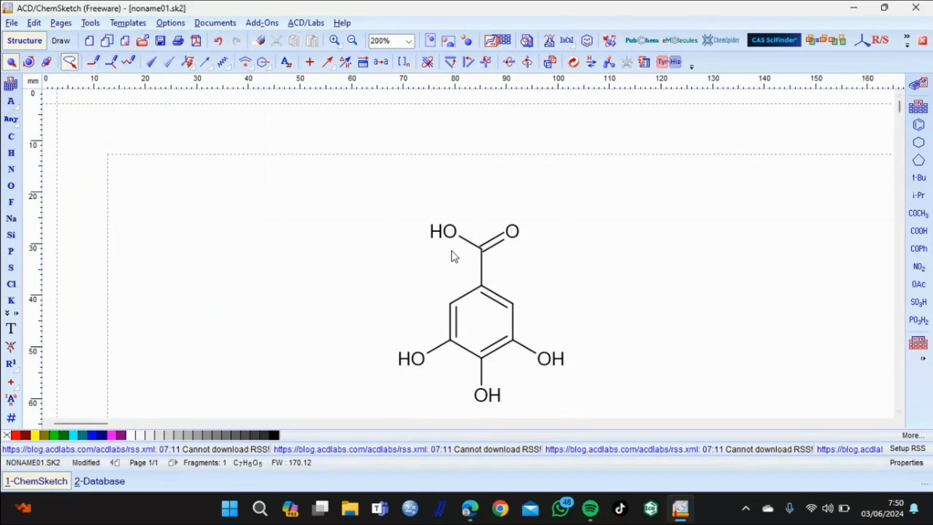
pyautogui.click(451, 251)
pyautogui.click(88, 23)
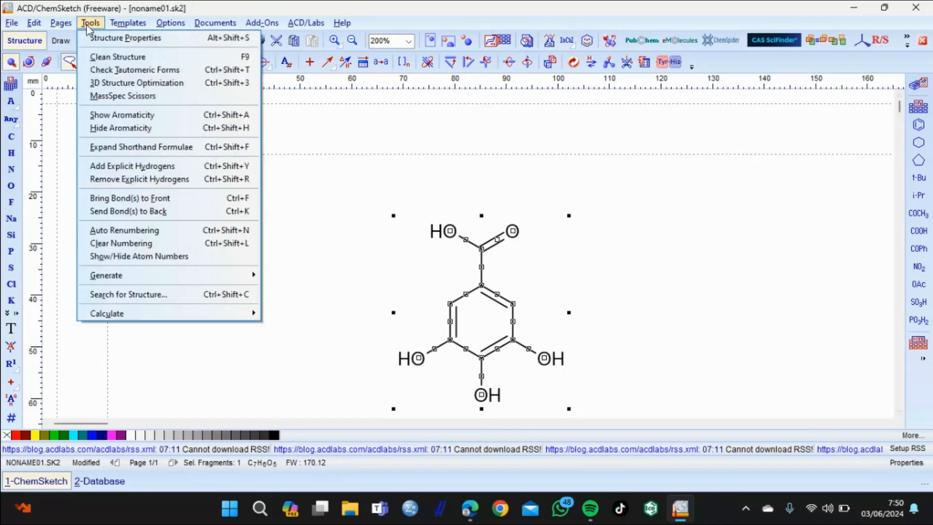
pyautogui.moveTo(183, 280)
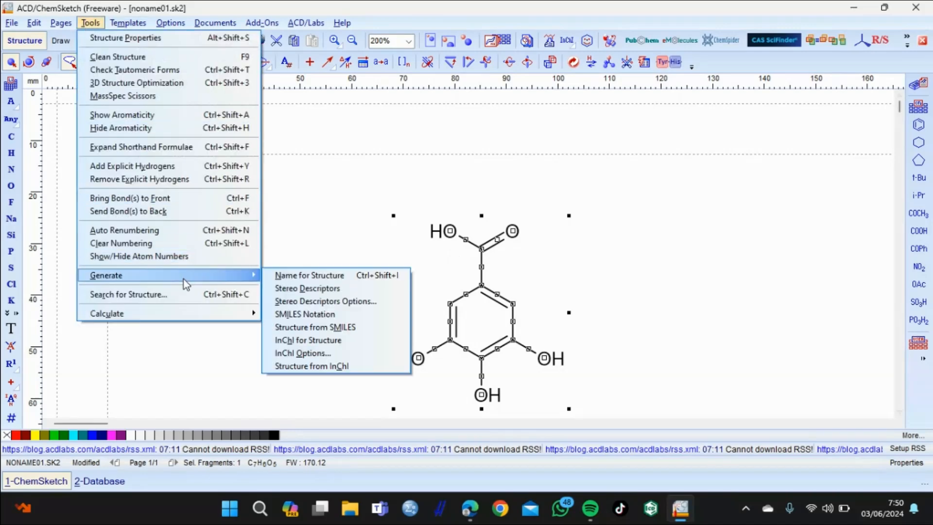
pyautogui.click(285, 276)
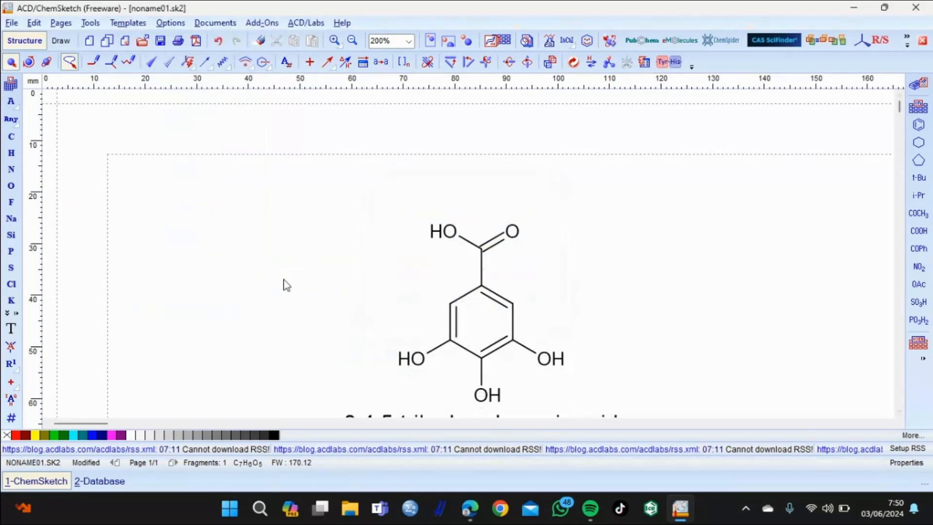
pyautogui.moveTo(584, 415); pyautogui.dragTo(362, 174)
pyautogui.click(347, 221)
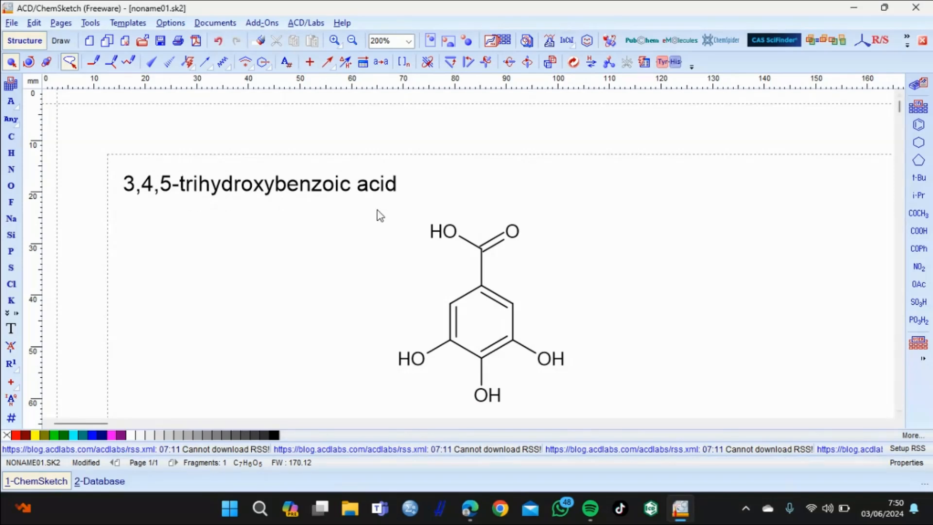
# Calculate the molecule's formula weight, copy the result onto the page, and place it directly under the chemical name.
pyautogui.click(90, 23)
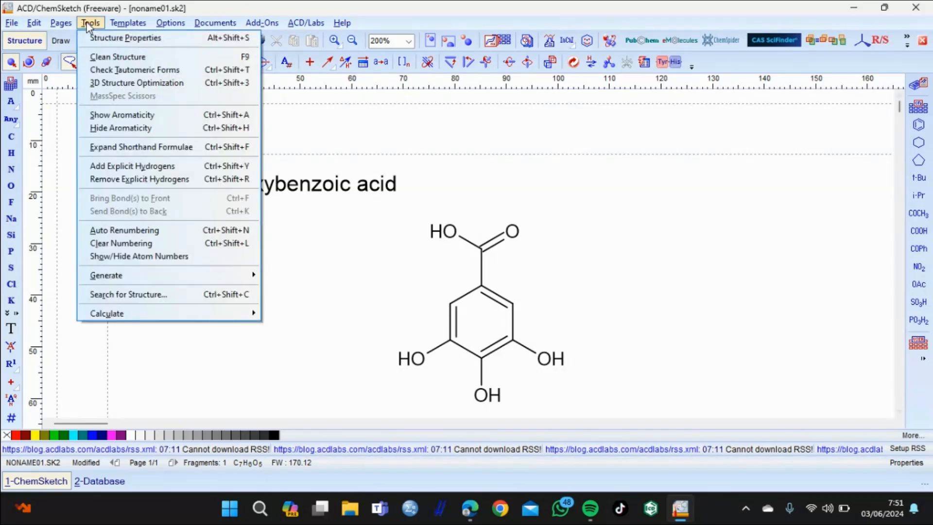
pyautogui.moveTo(180, 313)
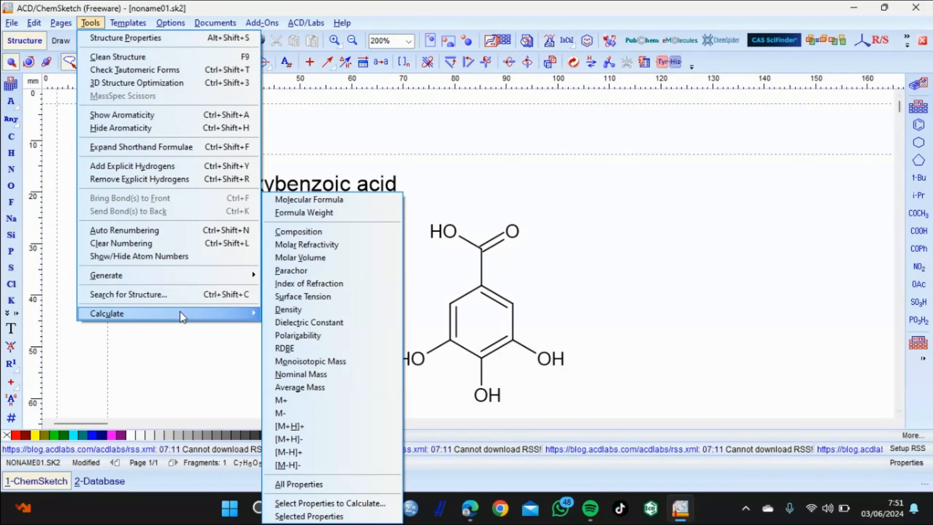
pyautogui.click(330, 214)
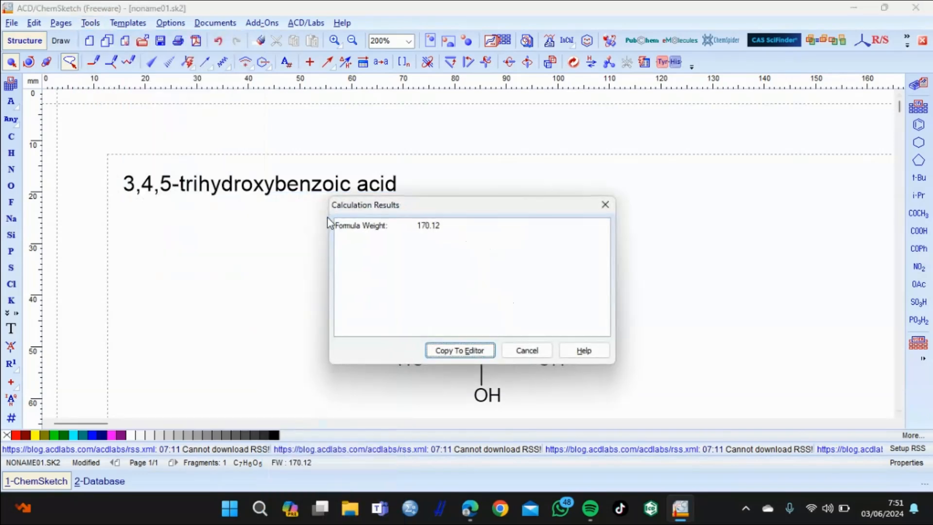
pyautogui.click(460, 350)
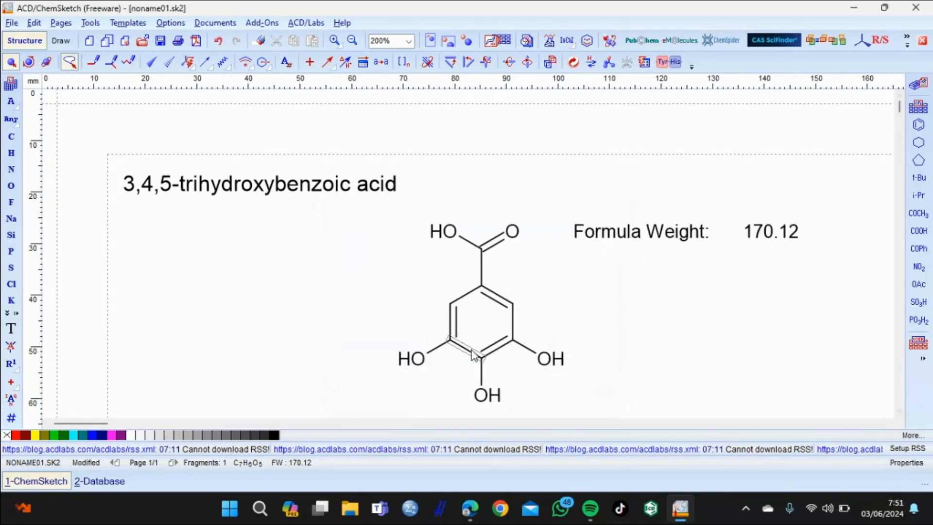
pyautogui.moveTo(696, 238); pyautogui.dragTo(245, 213)
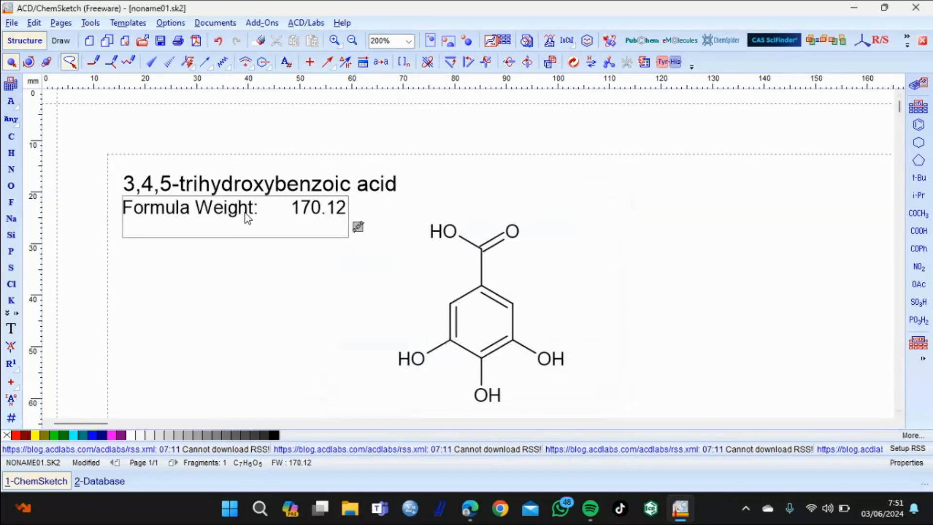
# Calculate the molecular formula, copy the result onto the page, and place it under the formula weight line.
pyautogui.click(87, 22)
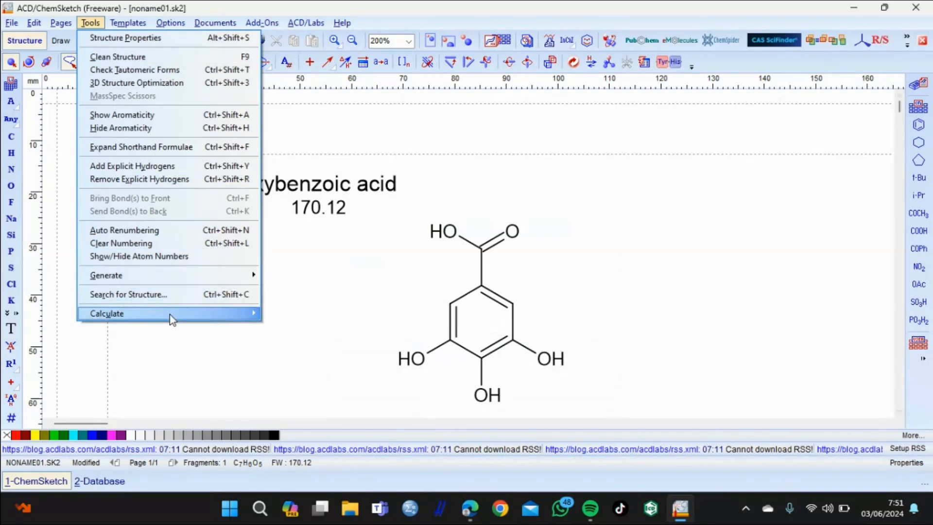
pyautogui.moveTo(172, 315)
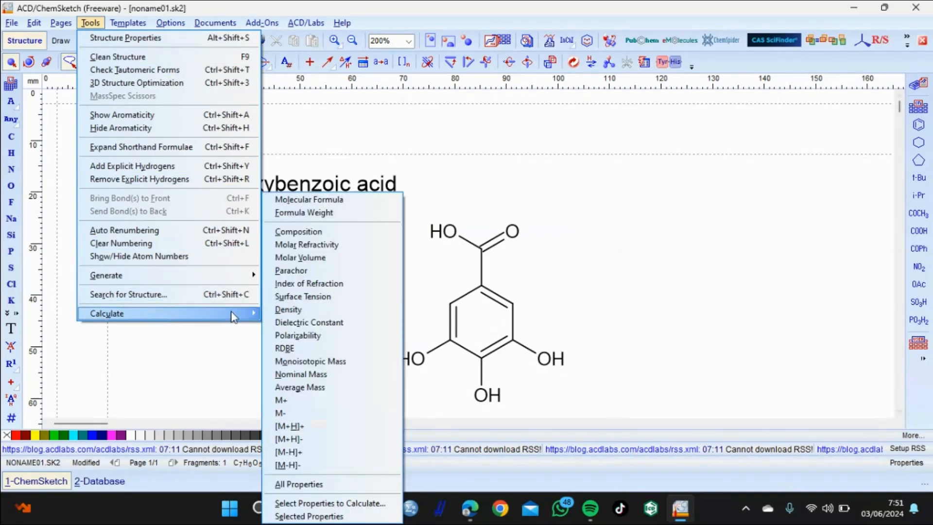
pyautogui.click(317, 203)
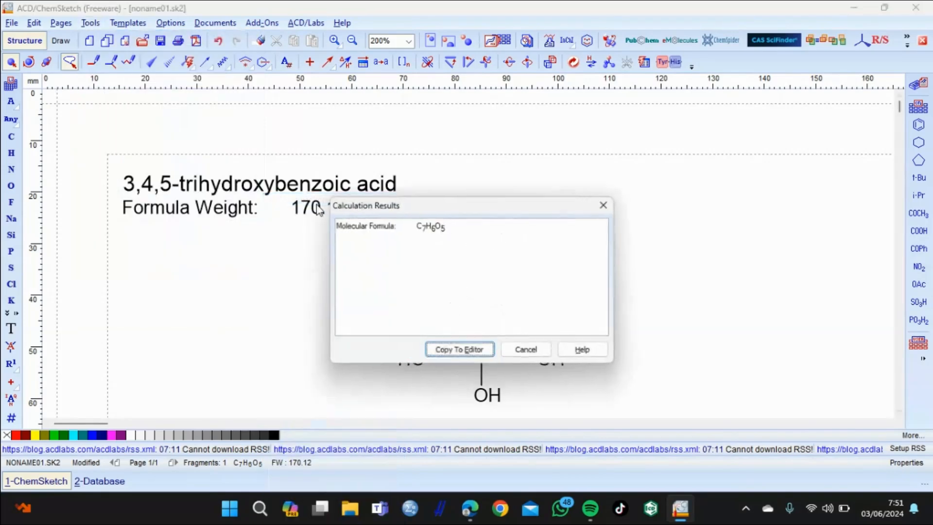
pyautogui.click(451, 346)
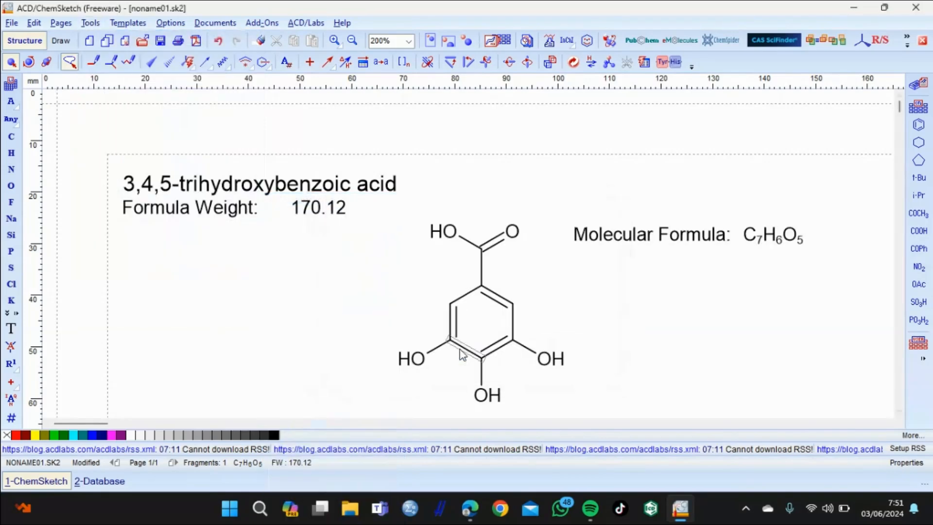
pyautogui.moveTo(597, 224); pyautogui.dragTo(197, 240)
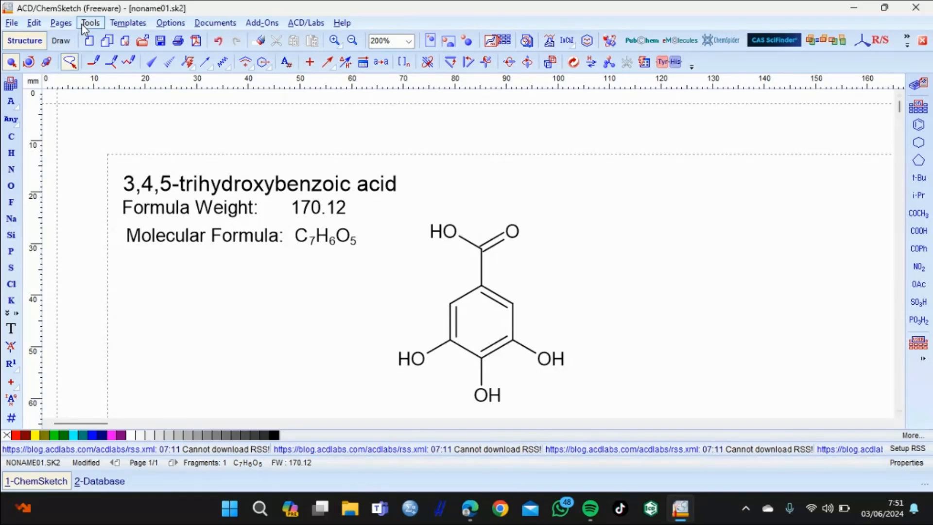
pyautogui.click(303, 250)
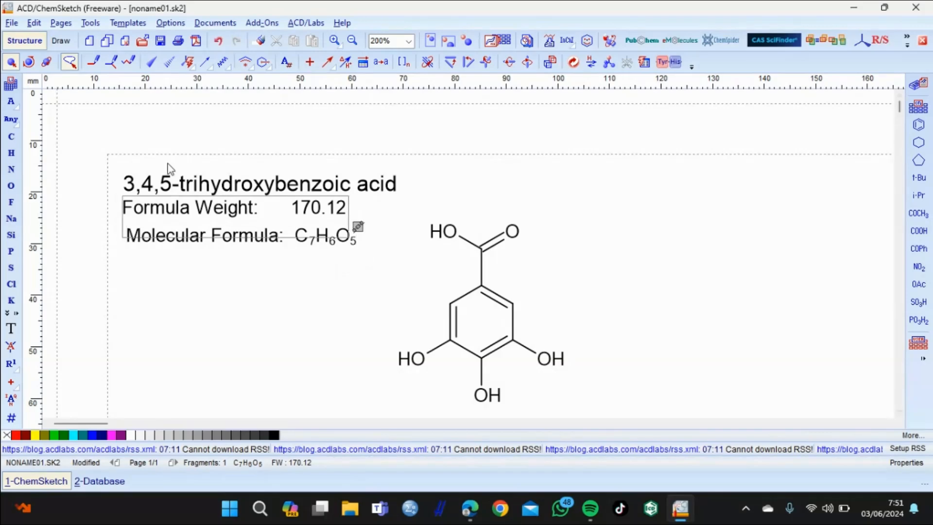
# Calculate the molecule's composition, copy the result onto the page, and place it above the chemical name.
pyautogui.click(88, 24)
pyautogui.moveTo(141, 315)
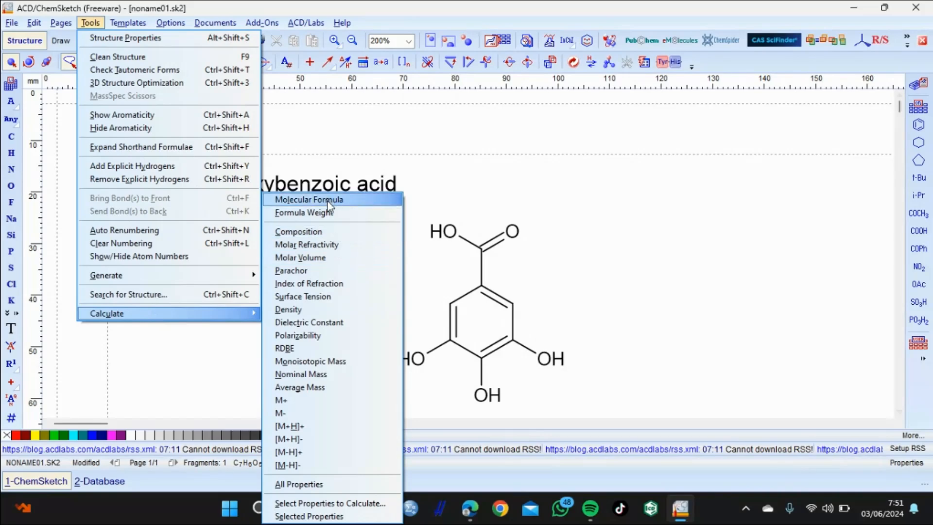
pyautogui.click(332, 230)
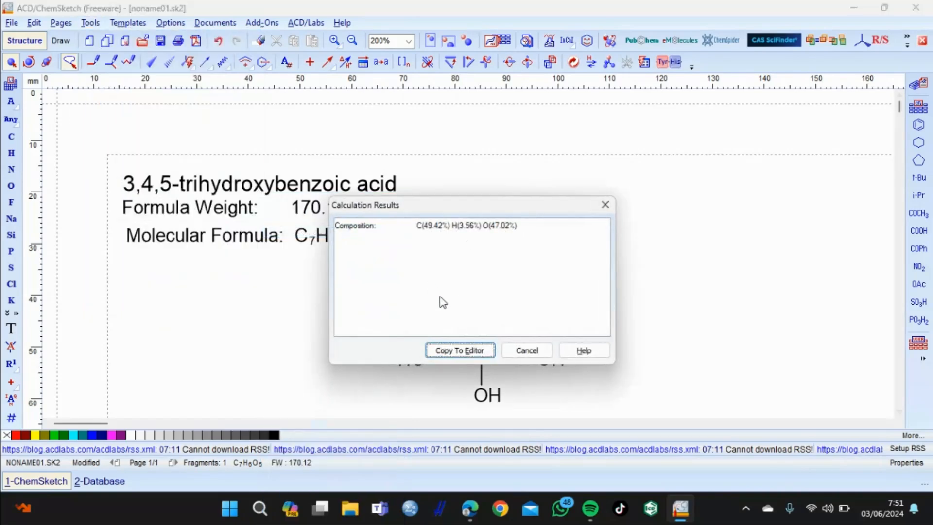
pyautogui.click(461, 350)
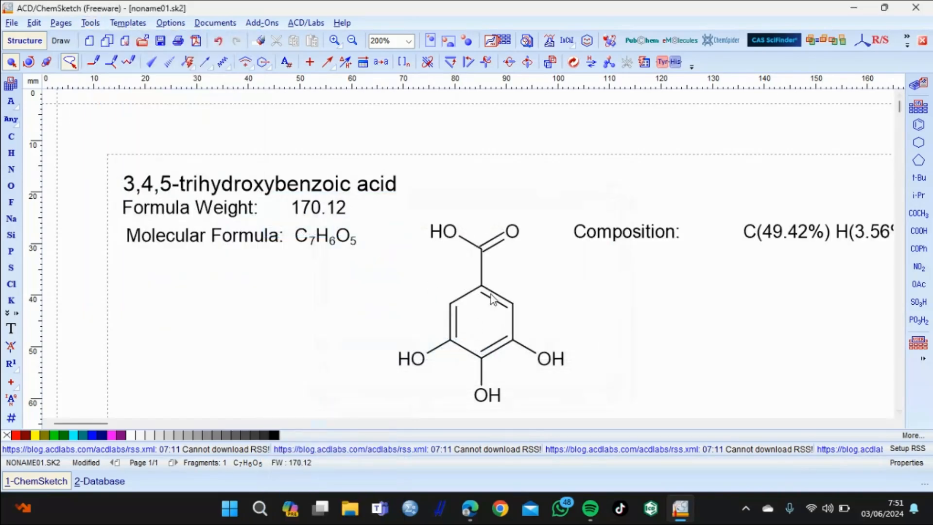
pyautogui.moveTo(670, 233); pyautogui.dragTo(157, 254)
pyautogui.moveTo(250, 270); pyautogui.dragTo(311, 147)
pyautogui.click(286, 197)
pyautogui.click(308, 122)
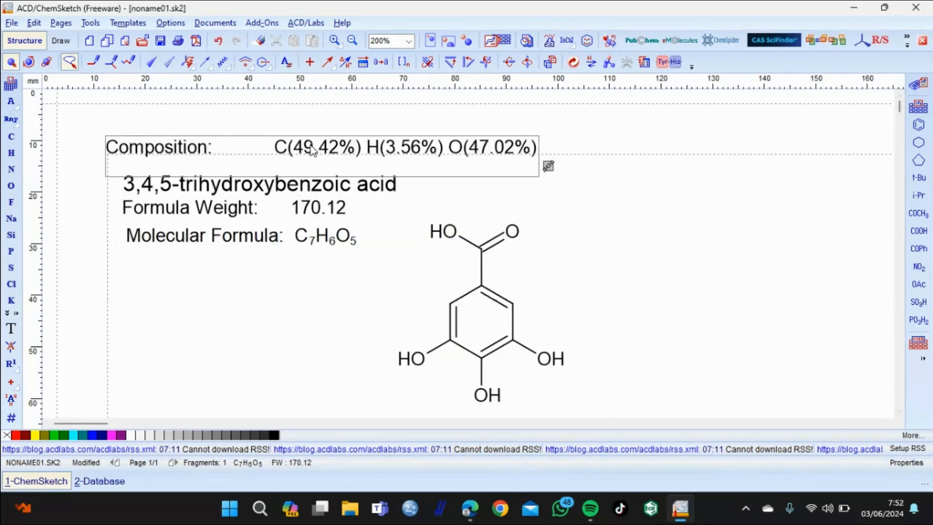
pyautogui.click(634, 220)
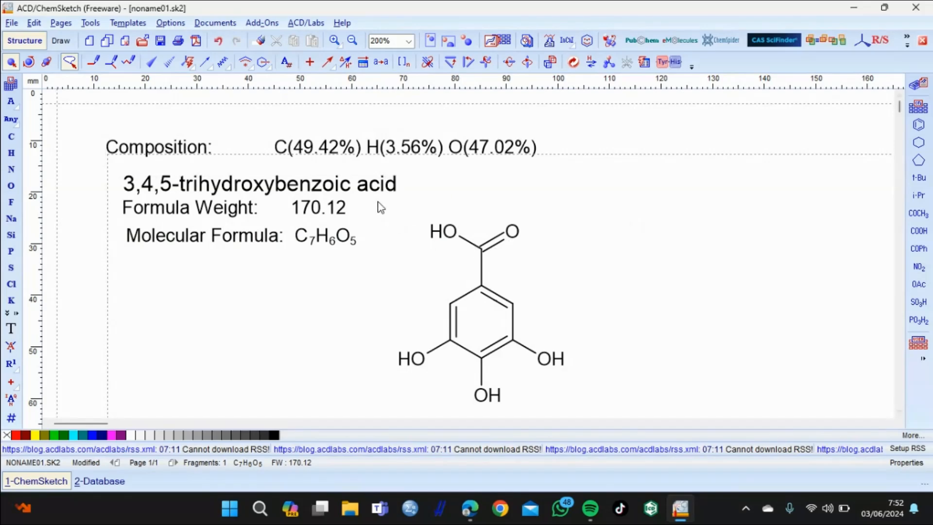
pyautogui.click(287, 168)
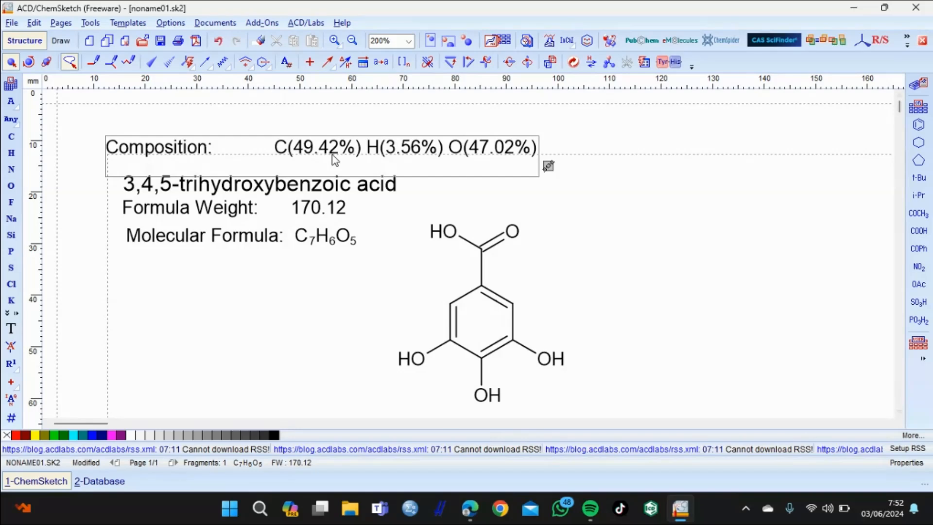
pyautogui.click(537, 189)
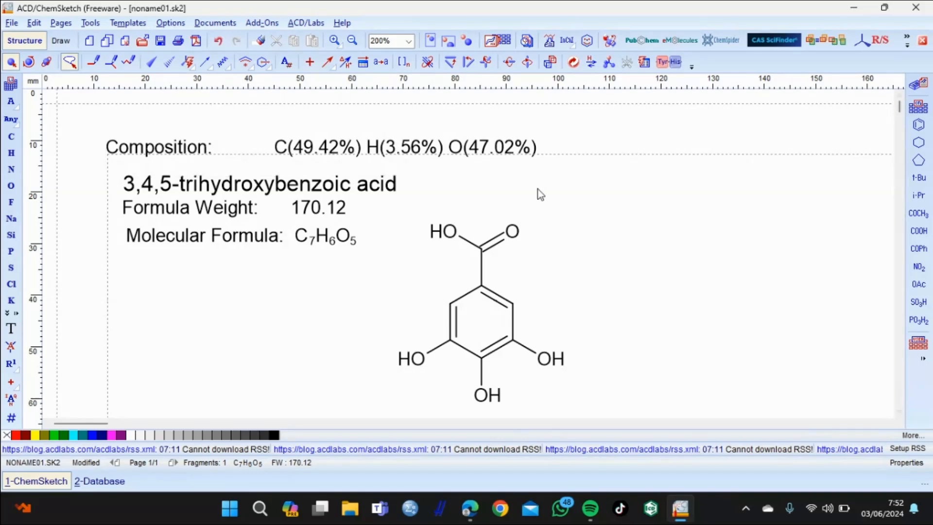
# Select the whole molecule and open its structure properties.
pyautogui.click(454, 255)
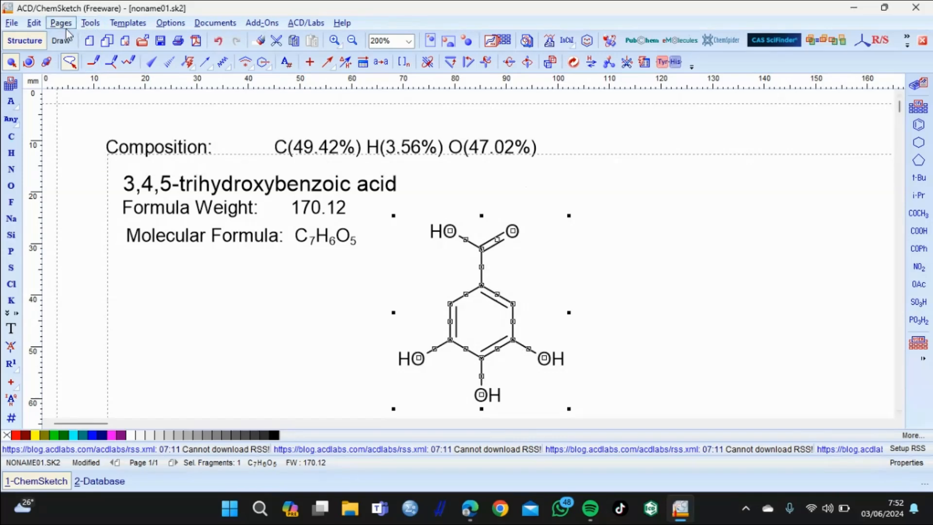
pyautogui.click(88, 25)
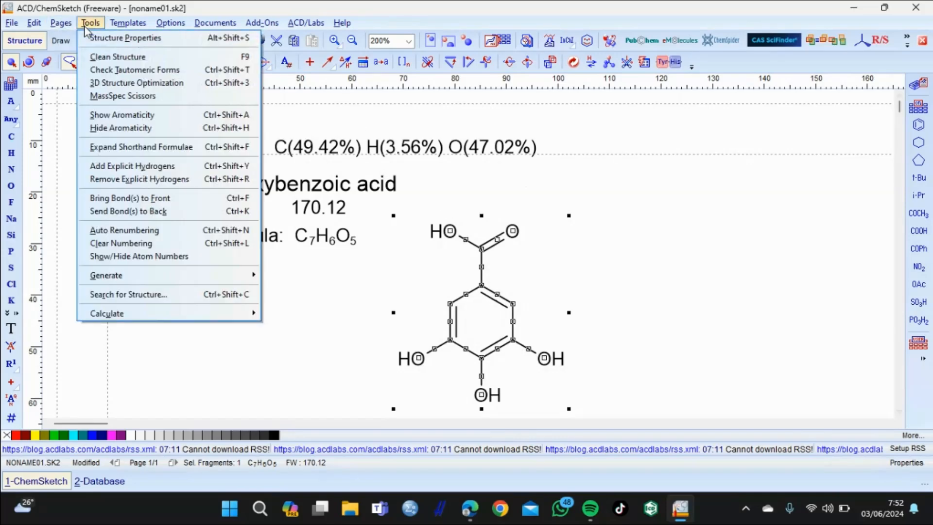
pyautogui.click(114, 38)
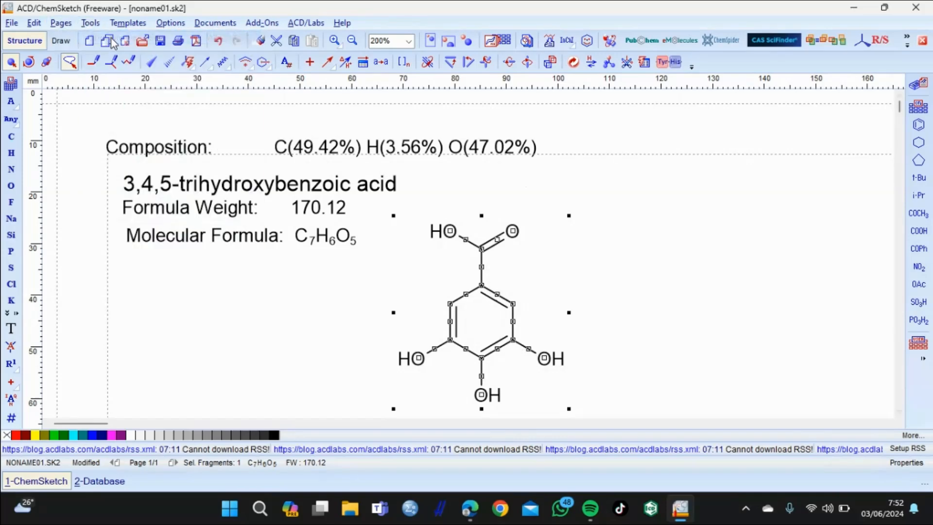
pyautogui.click(454, 264)
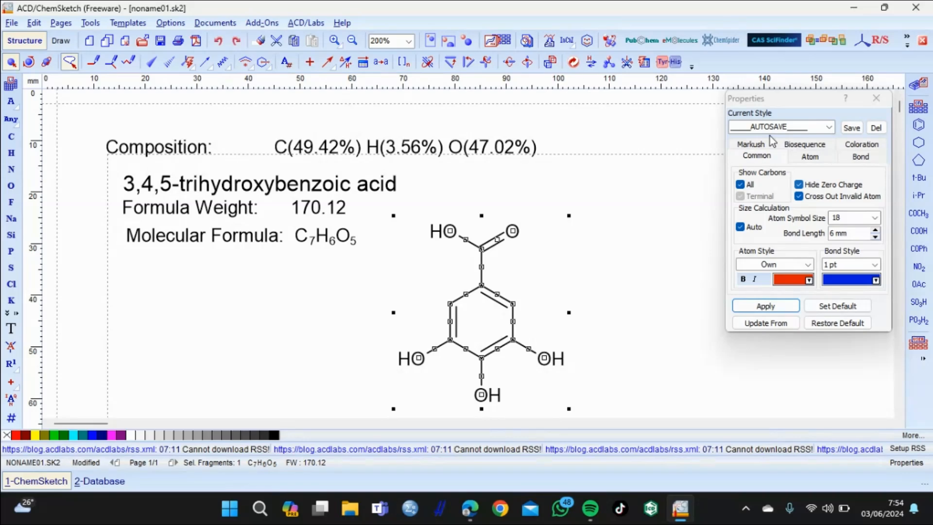
# Switch the option for showing all carbons off and back on in the structure properties.
pyautogui.click(741, 185)
pyautogui.click(740, 185)
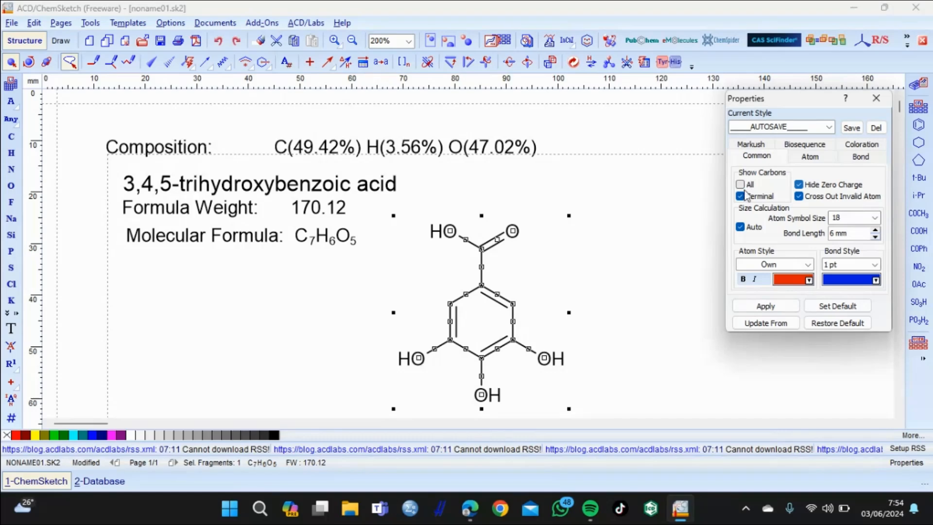
pyautogui.click(741, 184)
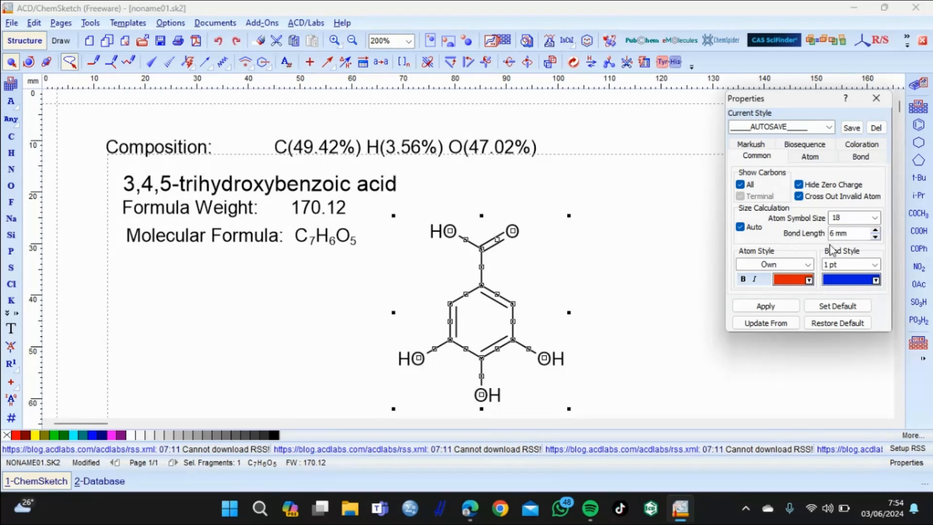
# Set the atom style font to Cambria in the structure properties and apply it to the selected molecule.
pyautogui.click(874, 265)
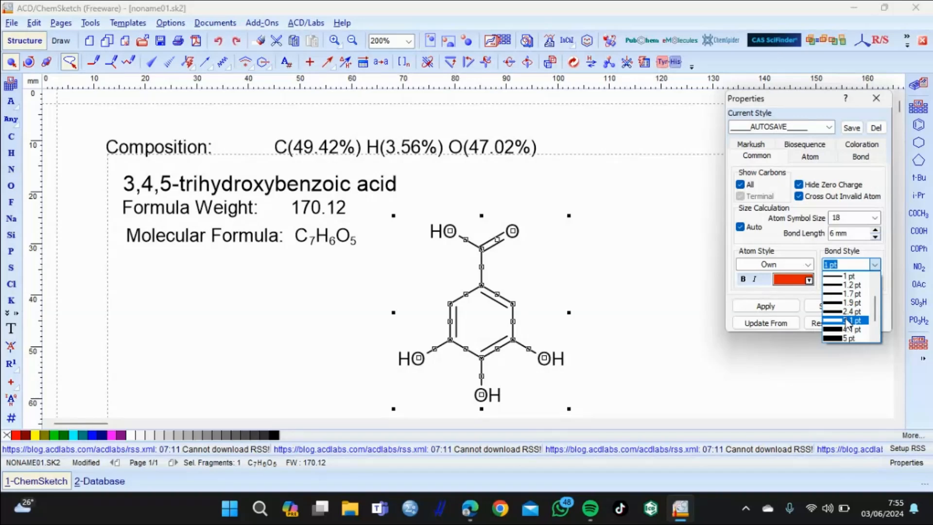
pyautogui.click(762, 344)
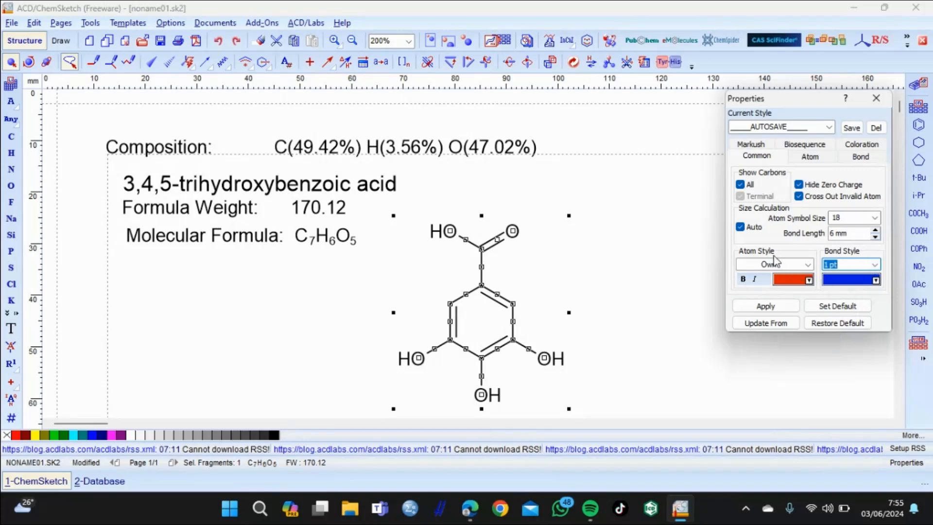
pyautogui.click(798, 265)
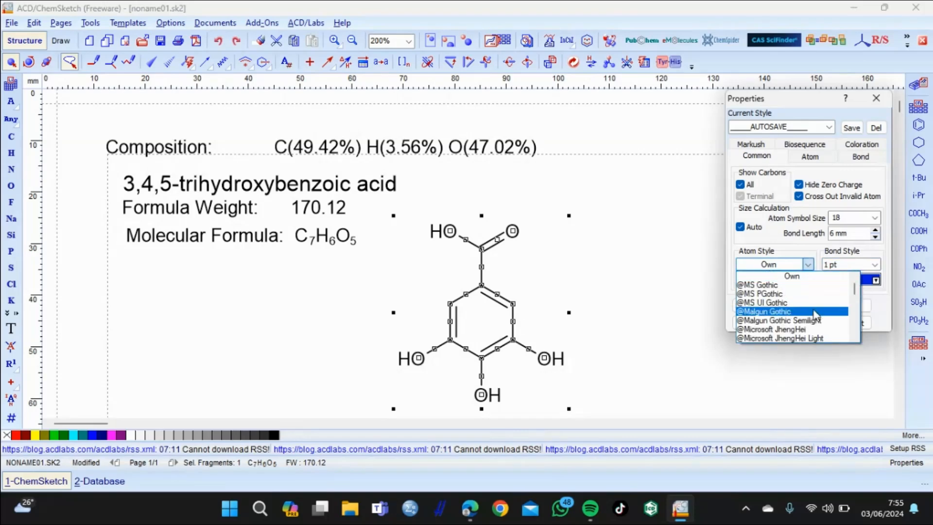
pyautogui.scroll(-10, 813, 311)
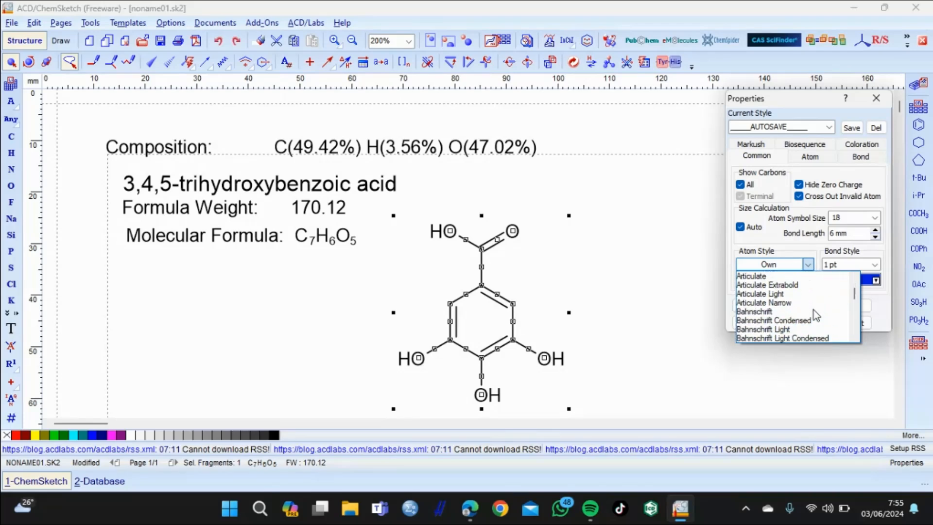
pyautogui.scroll(-15, 814, 310)
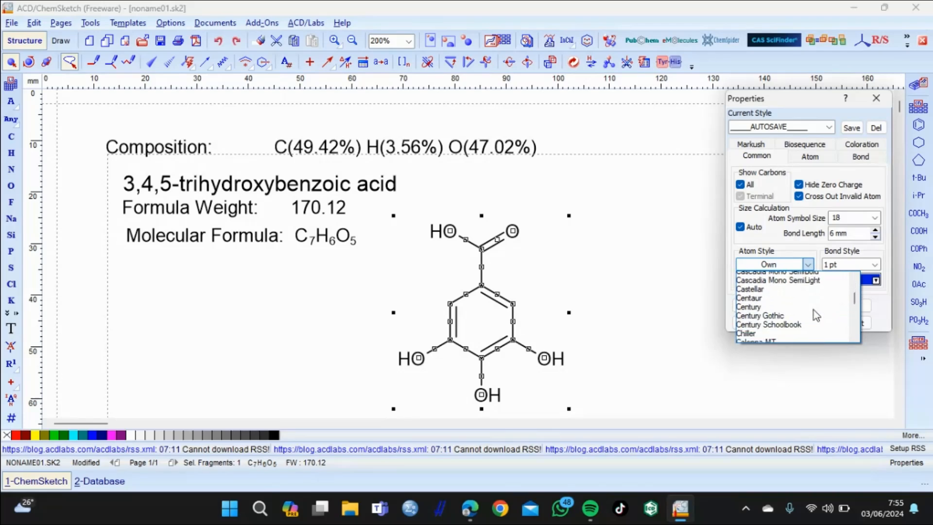
pyautogui.scroll(-4, 814, 310)
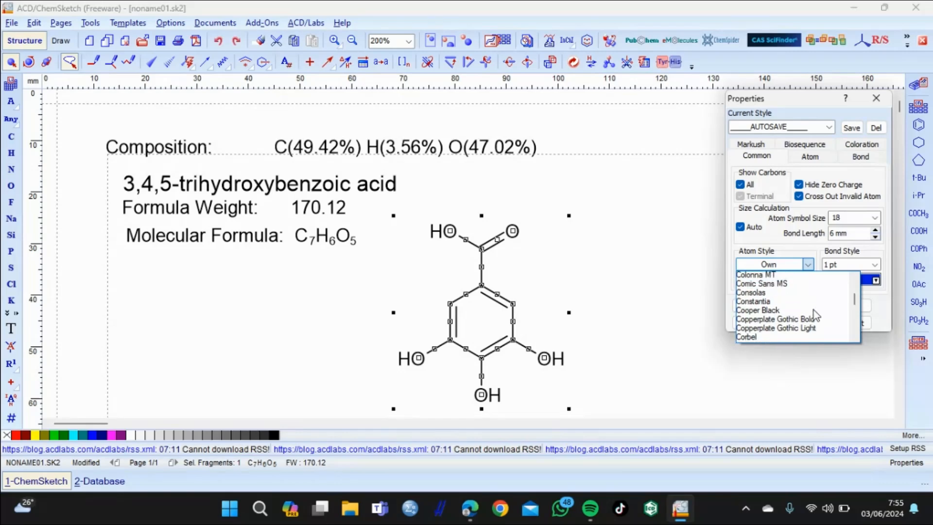
pyautogui.scroll(12, 815, 315)
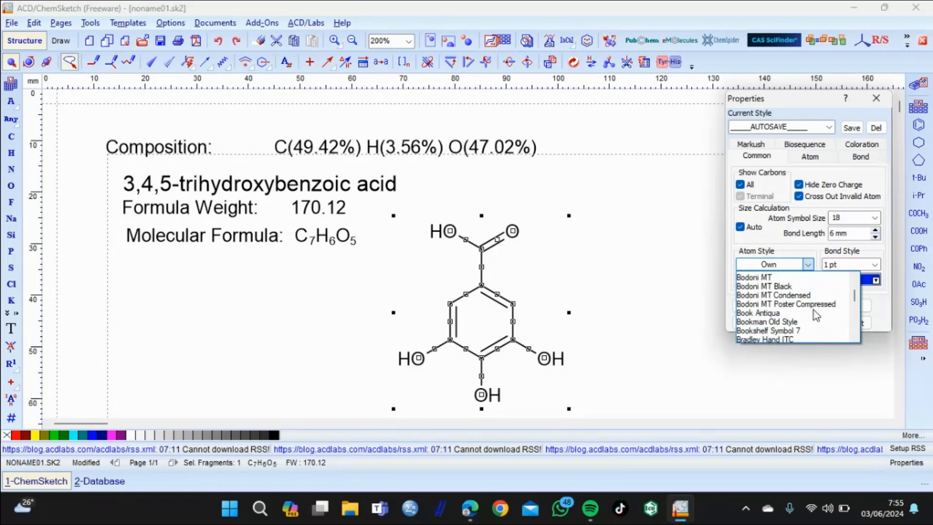
pyautogui.scroll(-4, 813, 310)
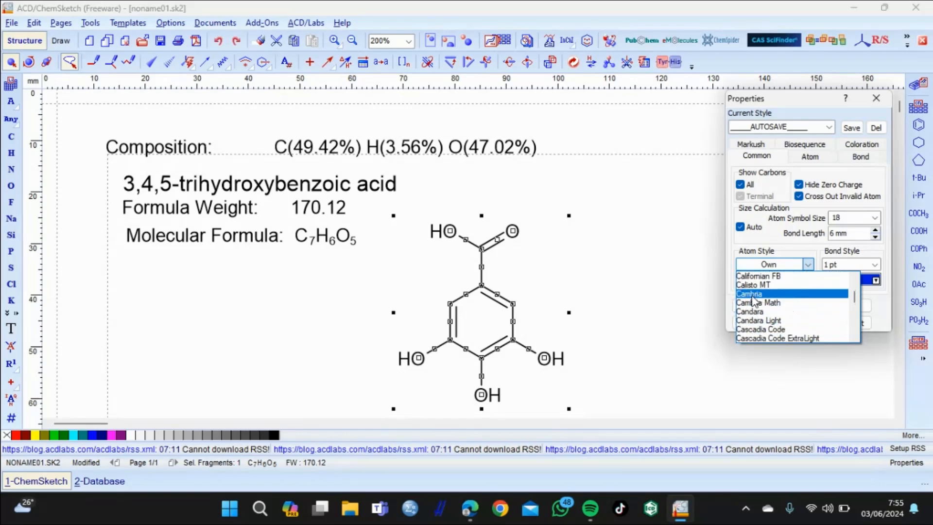
pyautogui.click(753, 294)
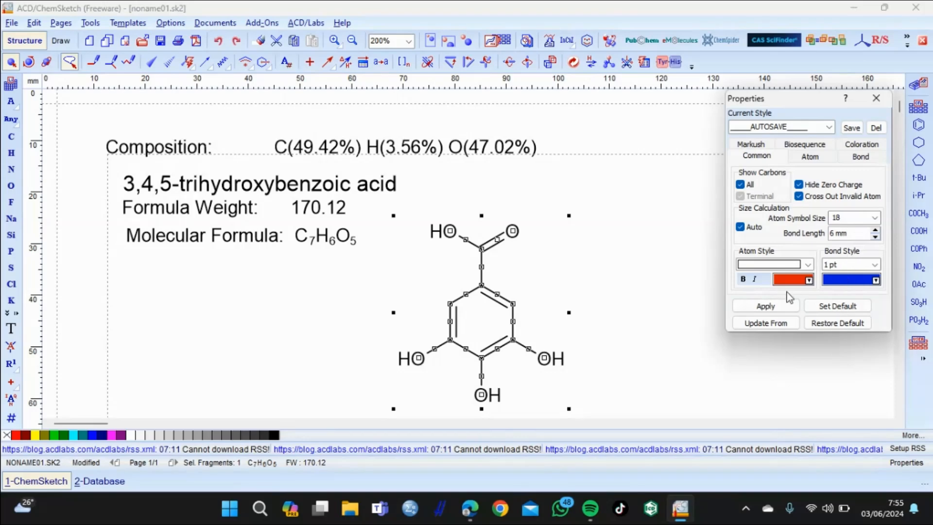
pyautogui.click(765, 306)
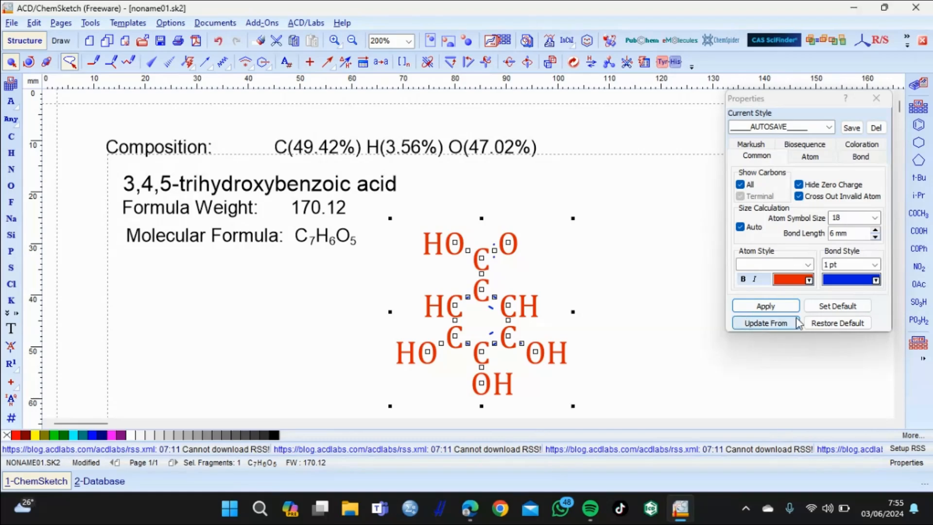
# Apply the default structure style to the molecule with all carbons shown, blue bonds and red atoms, and close the properties.
pyautogui.click(837, 323)
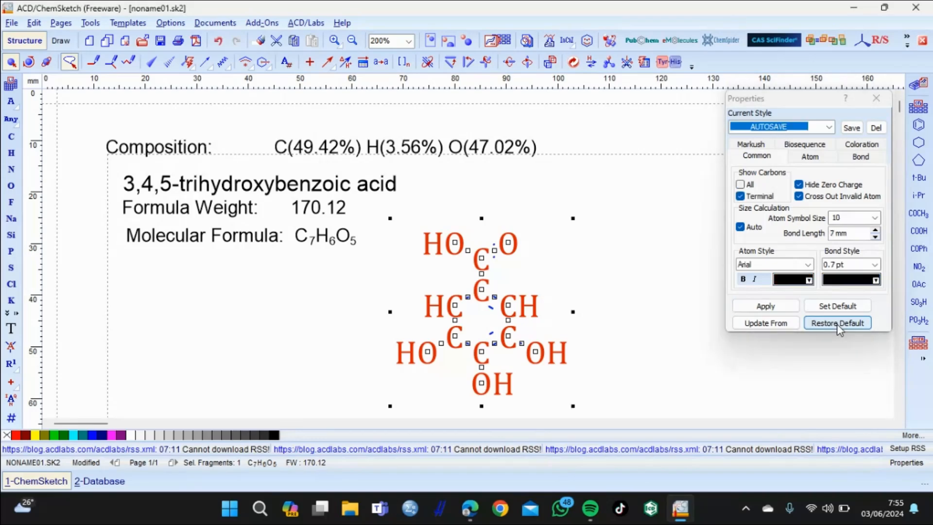
pyautogui.click(741, 185)
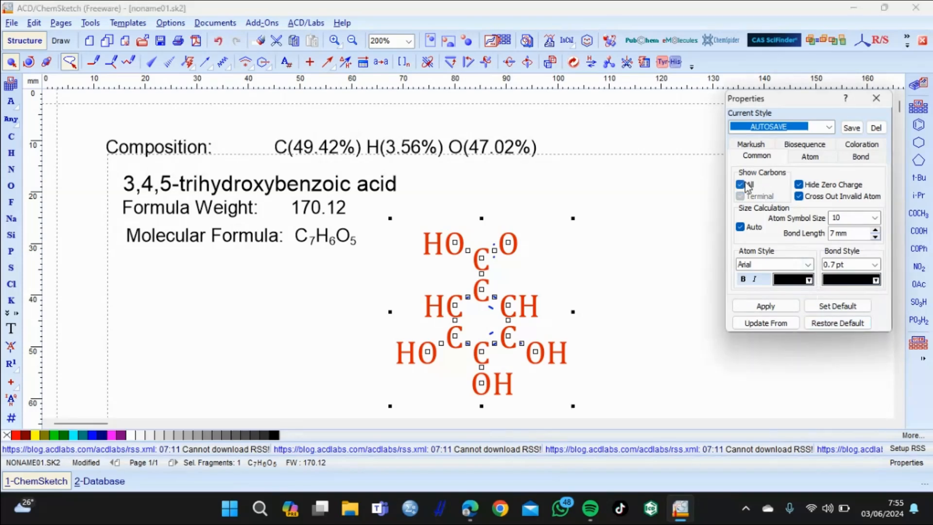
pyautogui.click(876, 279)
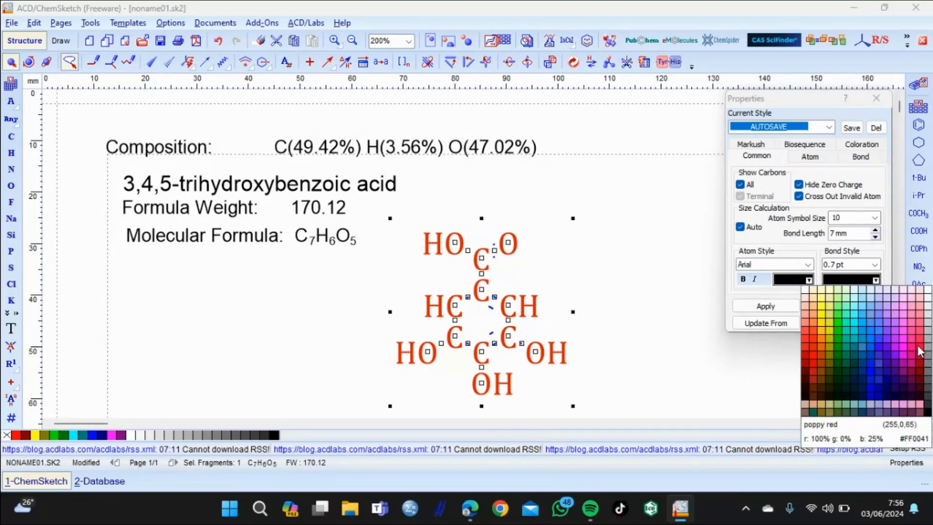
pyautogui.click(869, 355)
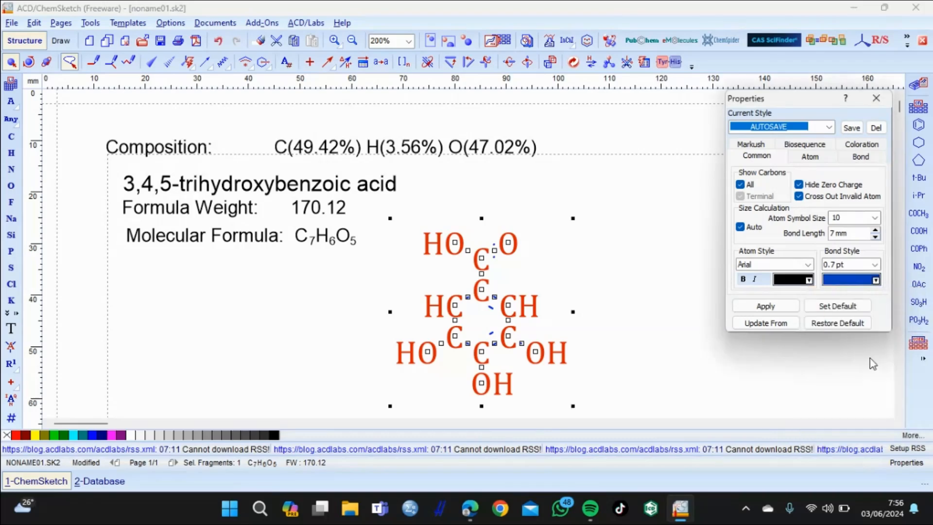
pyautogui.click(809, 281)
pyautogui.click(780, 353)
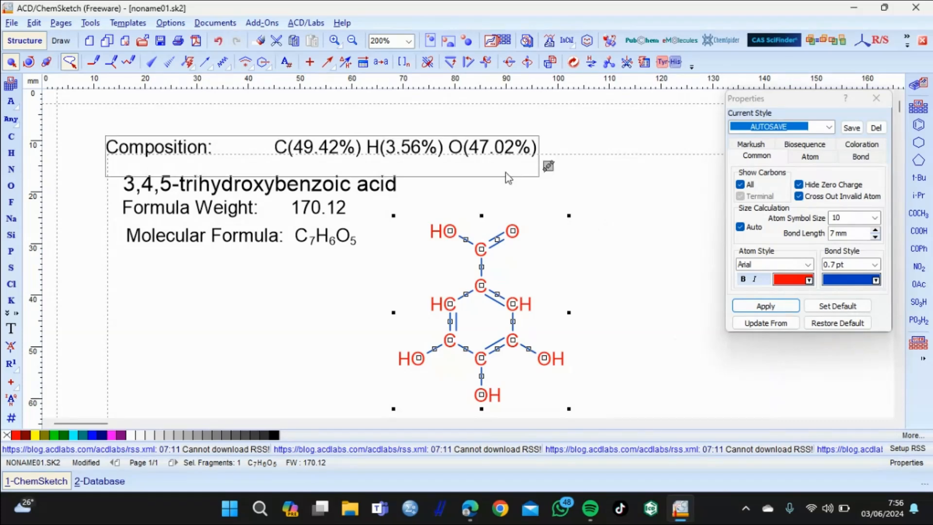
pyautogui.click(631, 266)
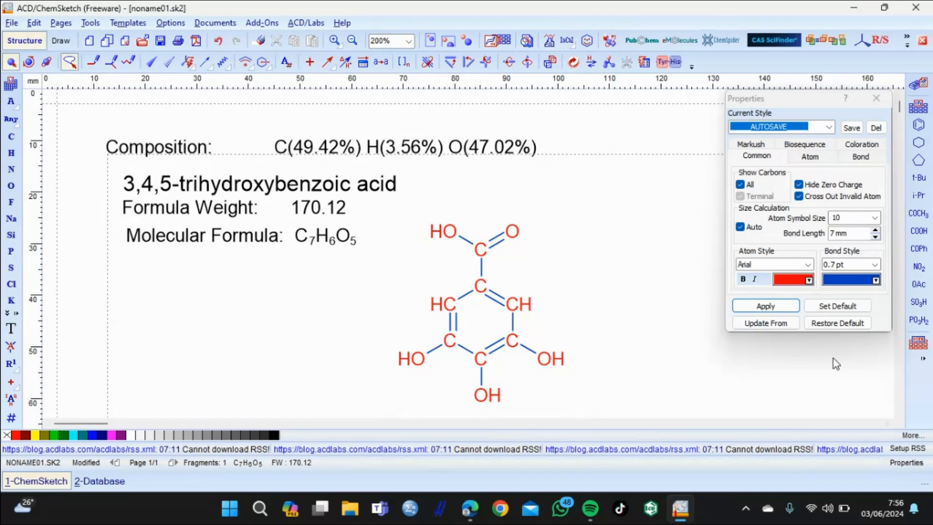
pyautogui.click(884, 105)
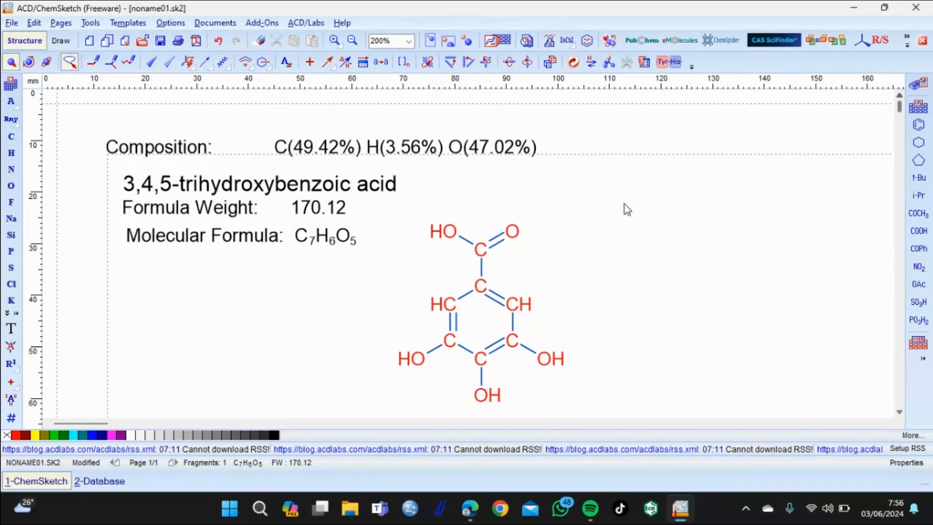
# Open the whole molecule in ACD/3D Viewer and move the model to the left within the view.
pyautogui.click(452, 270)
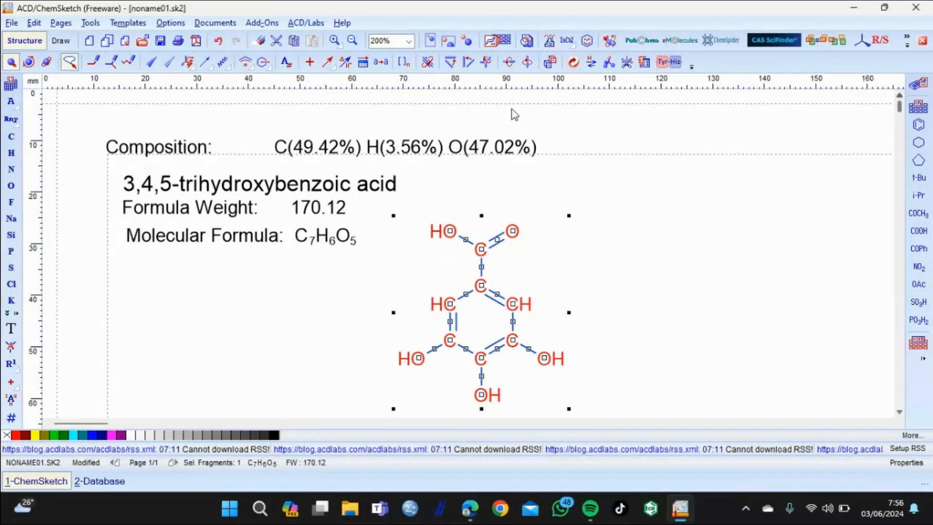
pyautogui.click(610, 42)
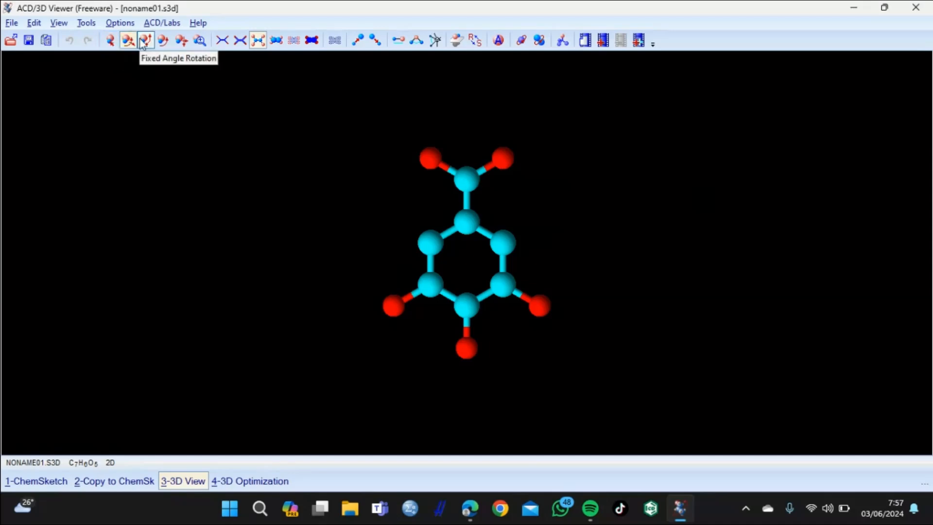
pyautogui.click(179, 42)
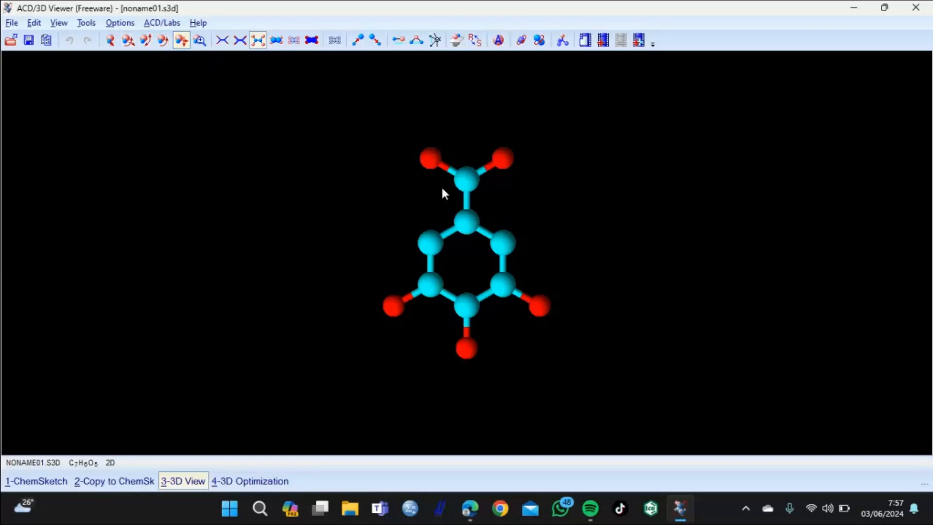
pyautogui.moveTo(460, 207); pyautogui.dragTo(327, 225)
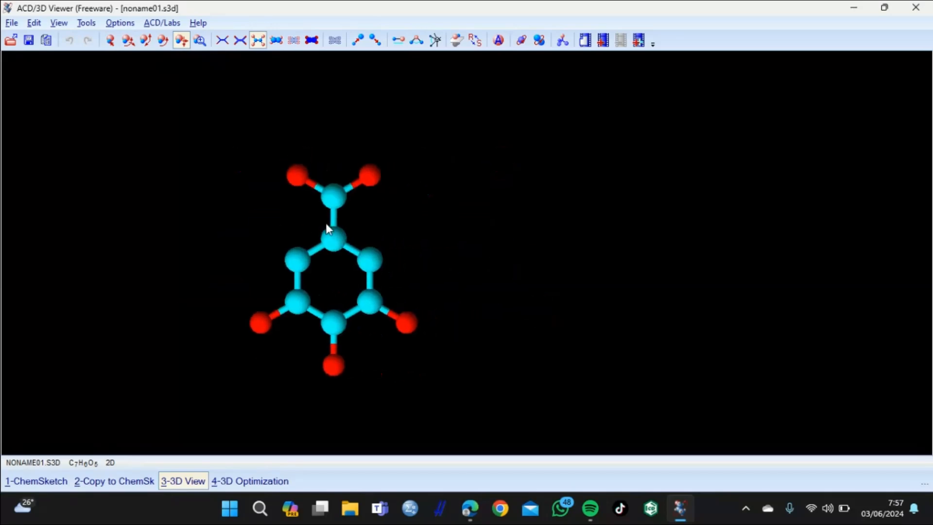
# Display the model in turn as wireframe, sticks, balls and sticks, spacefill, transparent spacefill and flat disks.
pyautogui.click(222, 42)
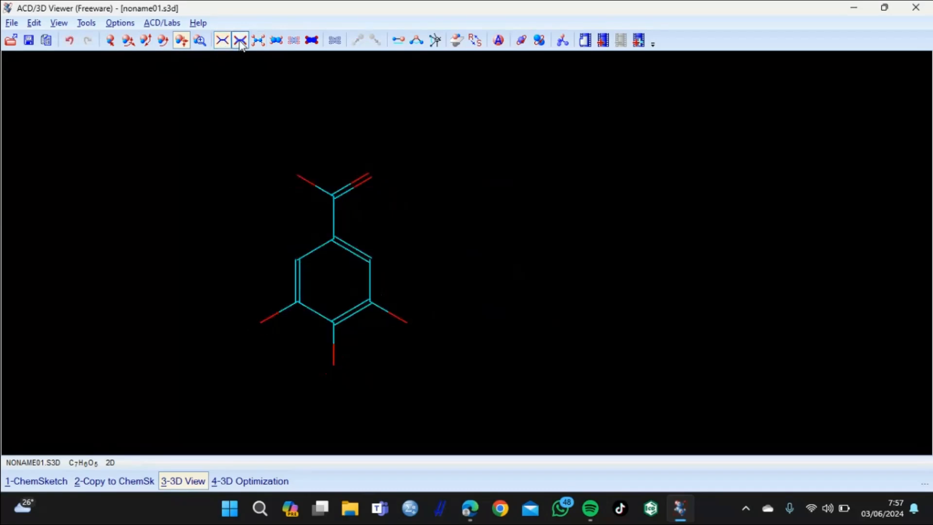
pyautogui.click(240, 42)
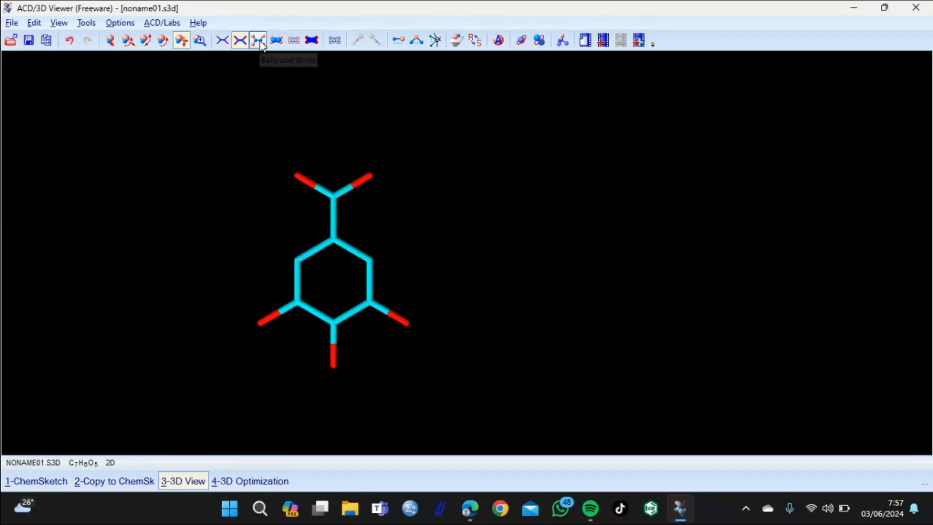
pyautogui.click(259, 42)
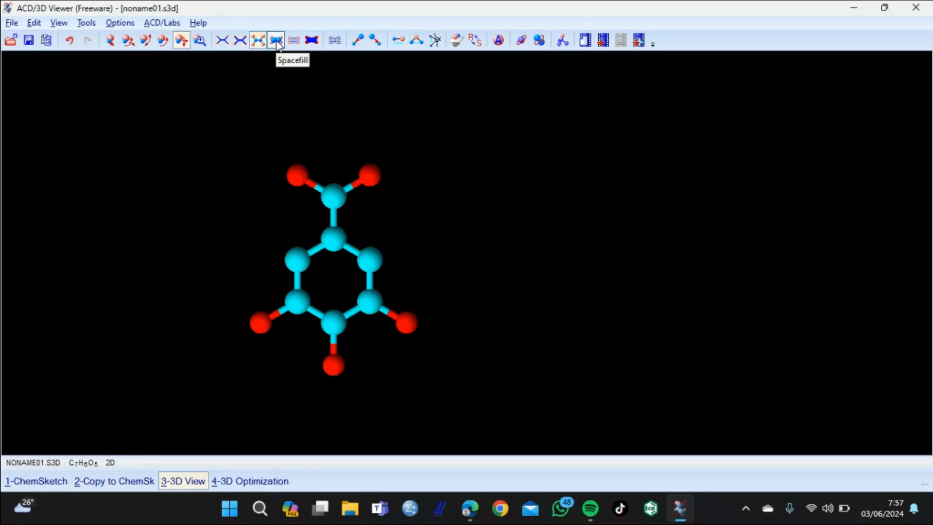
pyautogui.click(277, 42)
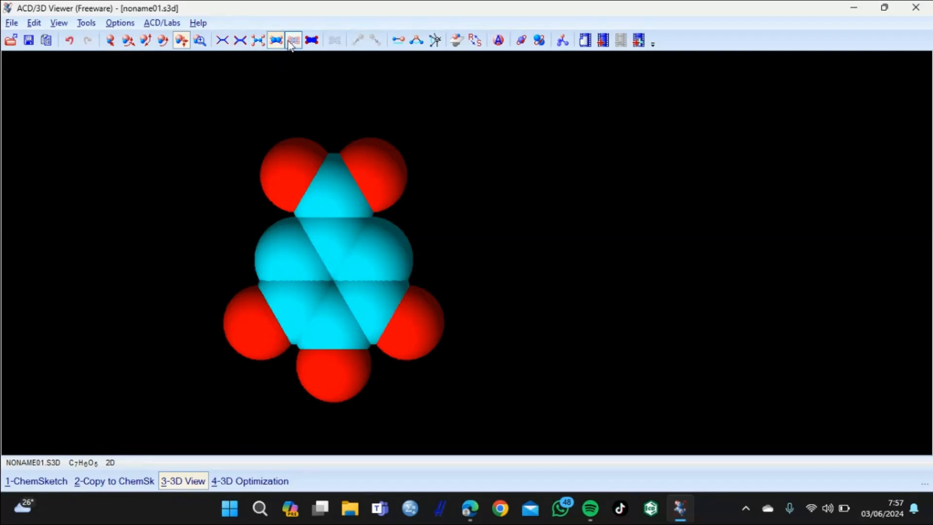
pyautogui.click(294, 41)
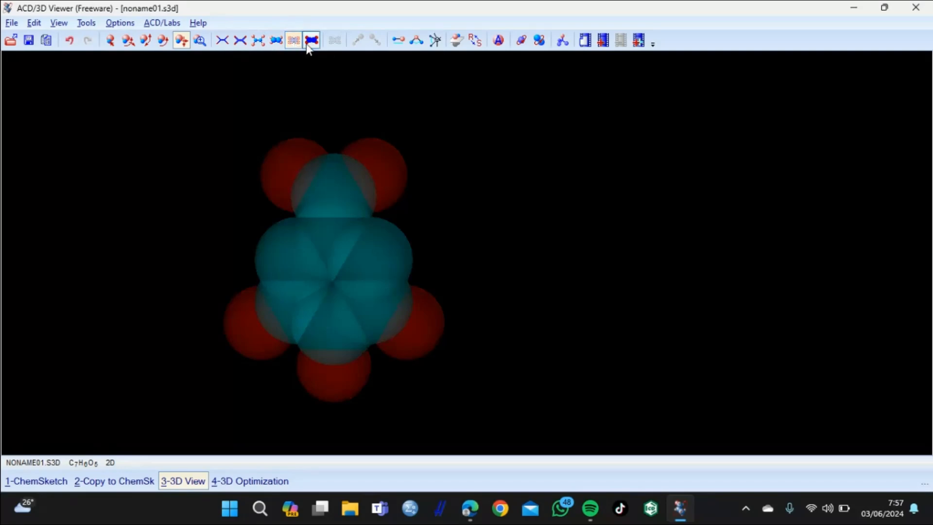
pyautogui.click(309, 42)
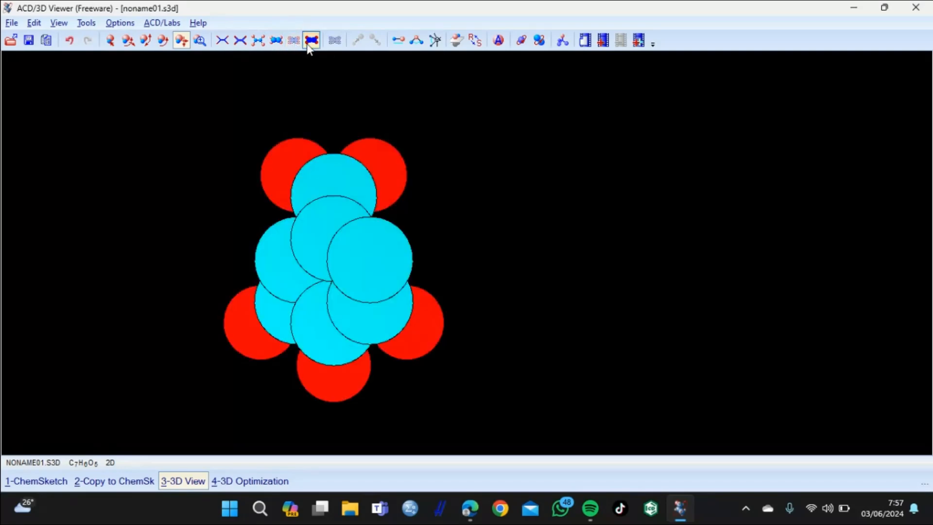
# Try overlaying a transparent spacefill surface on the balls-and-sticks model, and undo the display change.
pyautogui.click(335, 41)
pyautogui.click(258, 42)
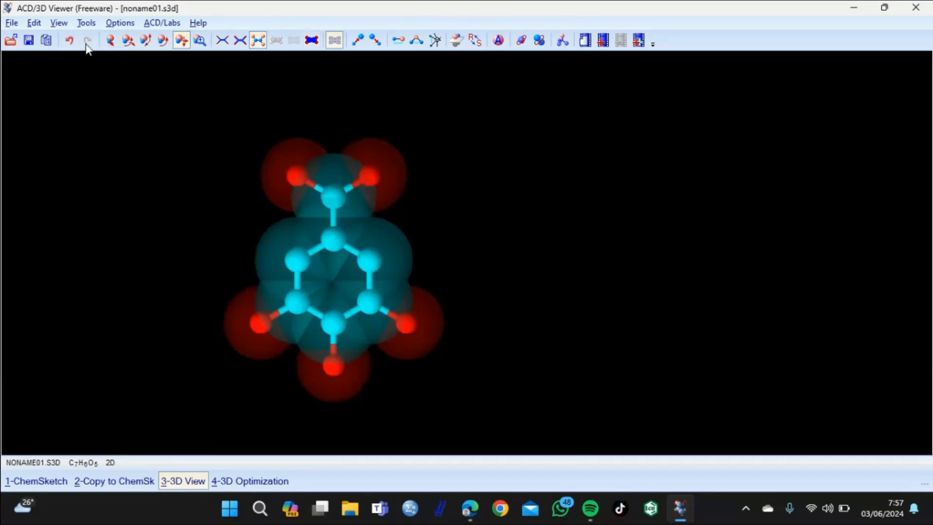
pyautogui.click(70, 42)
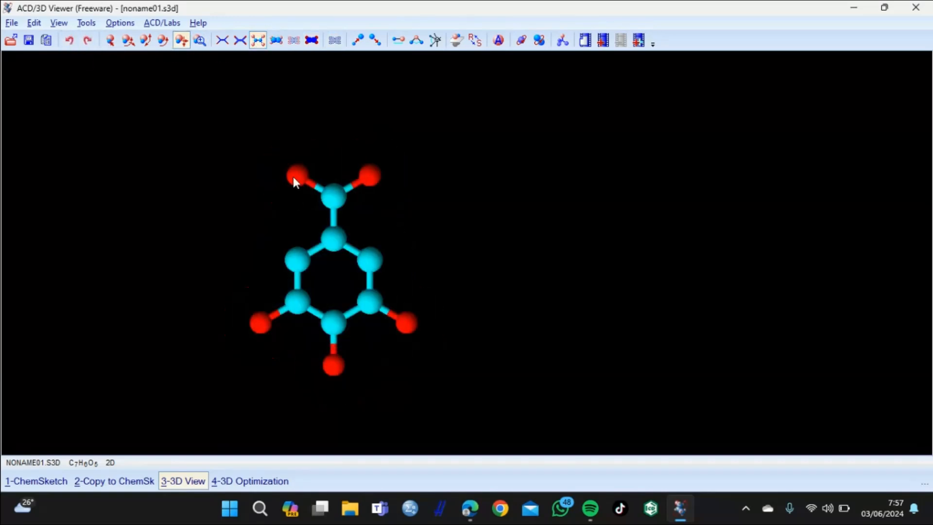
# Preview the model with auto-rotation alone and with changing display styles, and close the 3D viewer to return to the deselected drawing.
pyautogui.moveTo(262, 144); pyautogui.dragTo(246, 217)
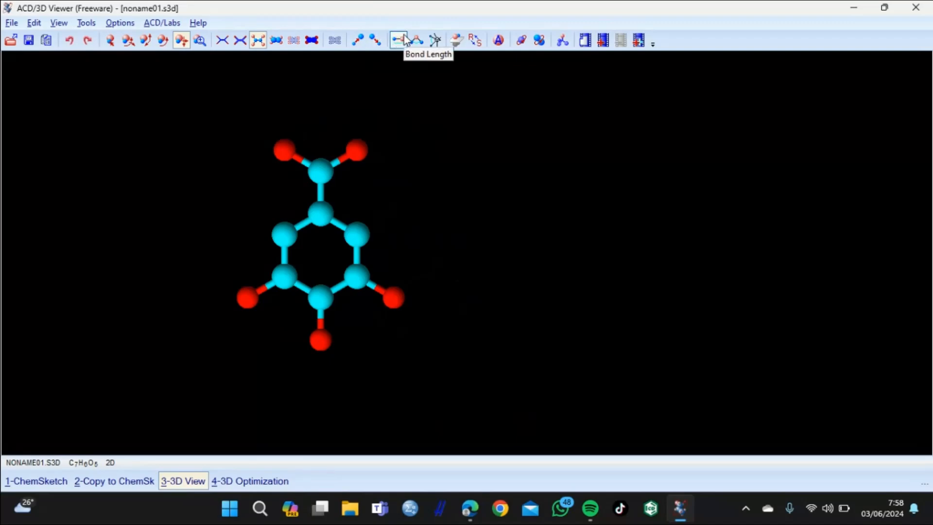
pyautogui.click(523, 42)
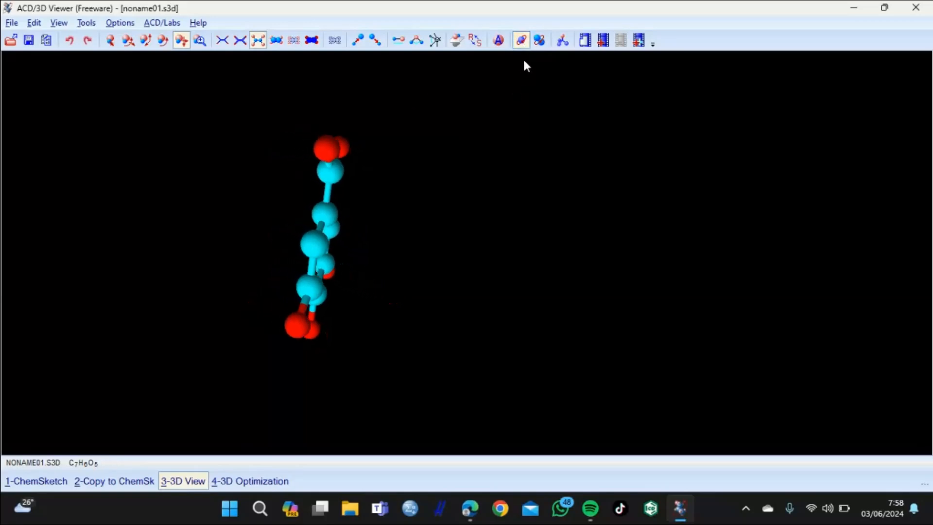
pyautogui.click(546, 47)
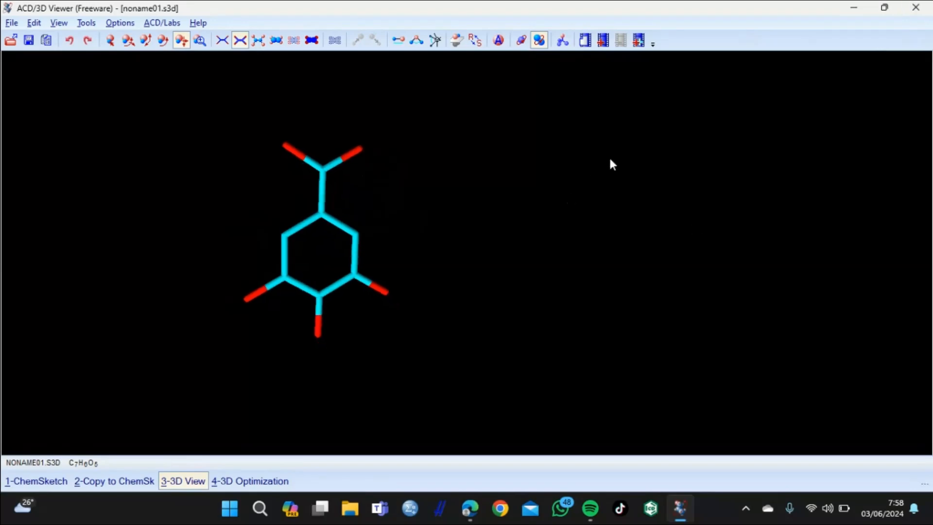
pyautogui.click(916, 7)
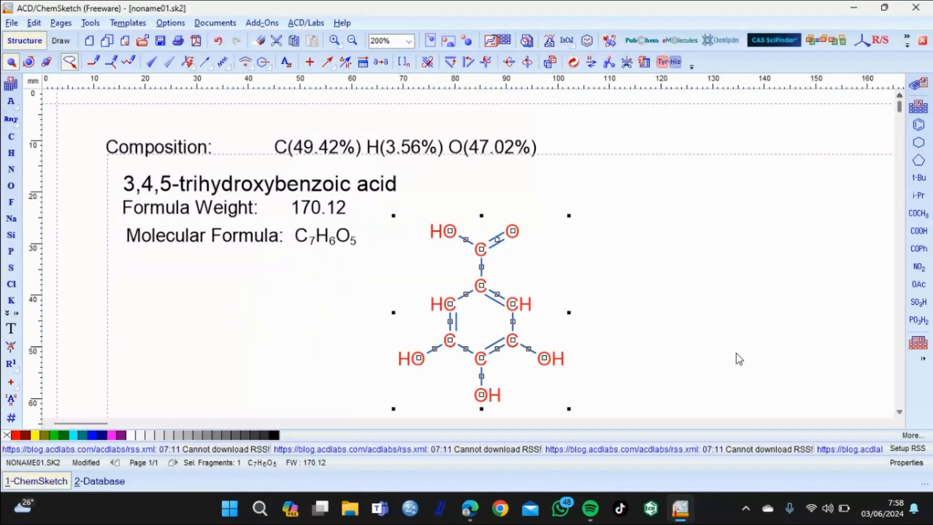
pyautogui.click(736, 354)
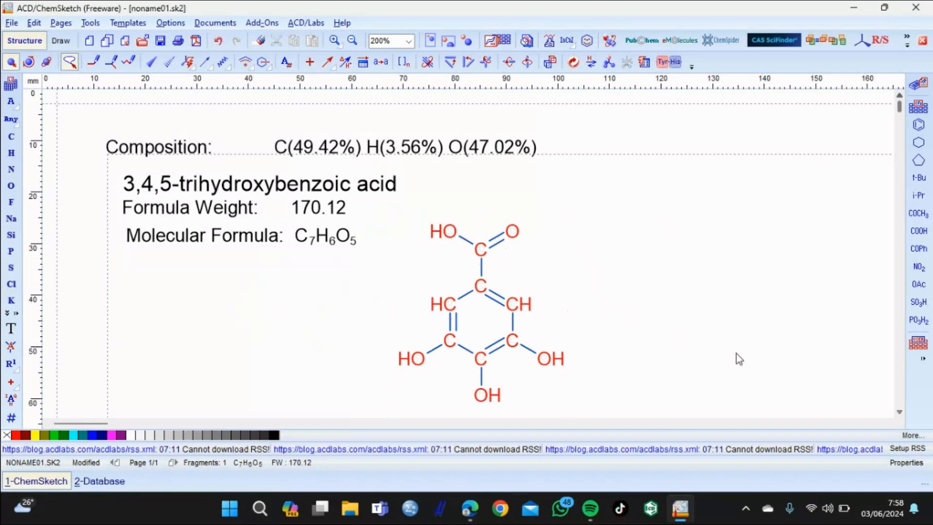
# Browse the Lab Animals and Lab Kit templates and place an Erlenmeyer flask to the right of the molecule.
pyautogui.click(127, 23)
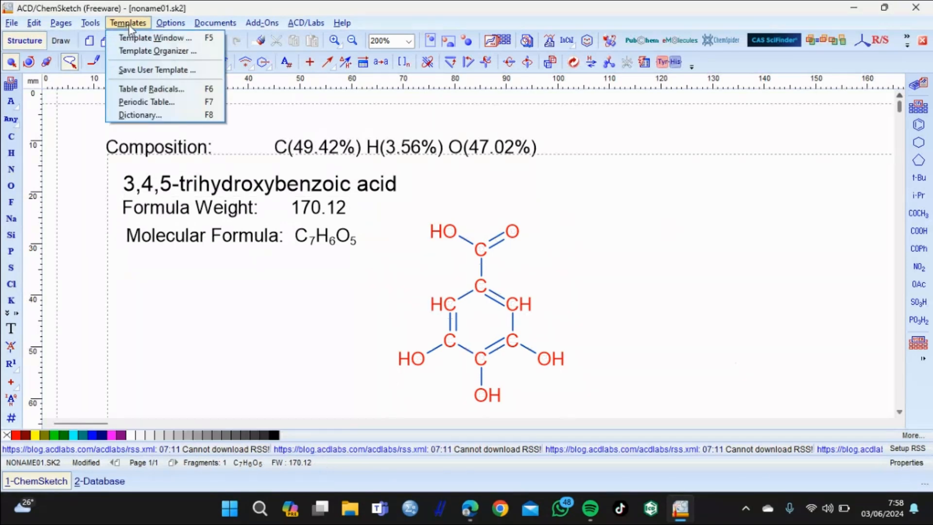
pyautogui.click(146, 38)
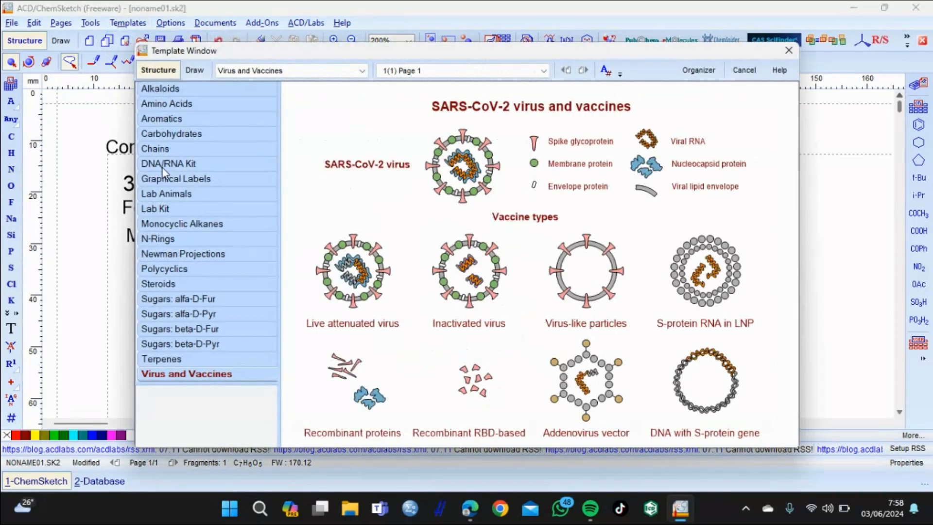
pyautogui.click(184, 195)
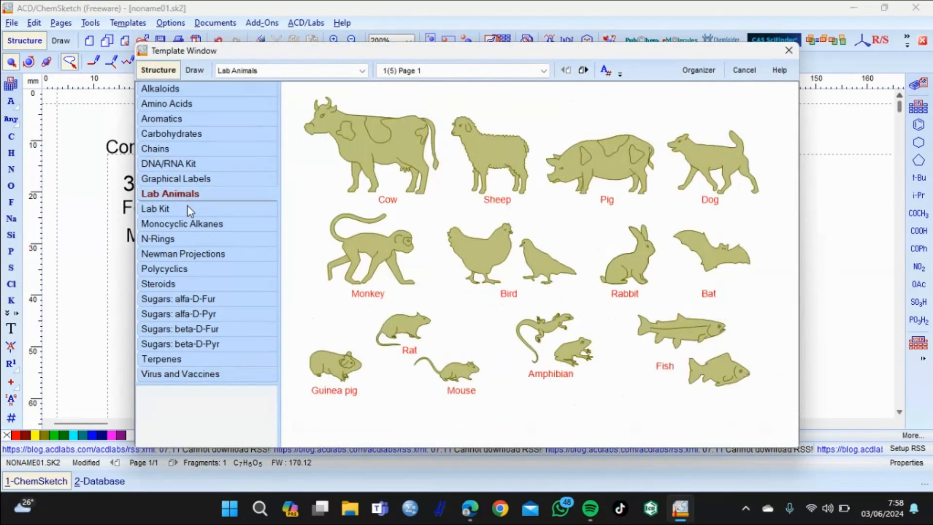
pyautogui.click(187, 205)
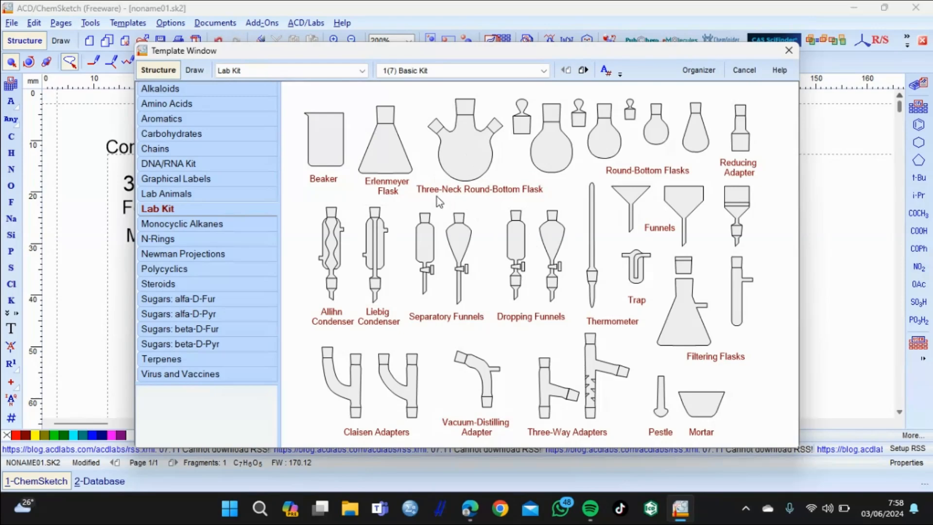
pyautogui.click(371, 161)
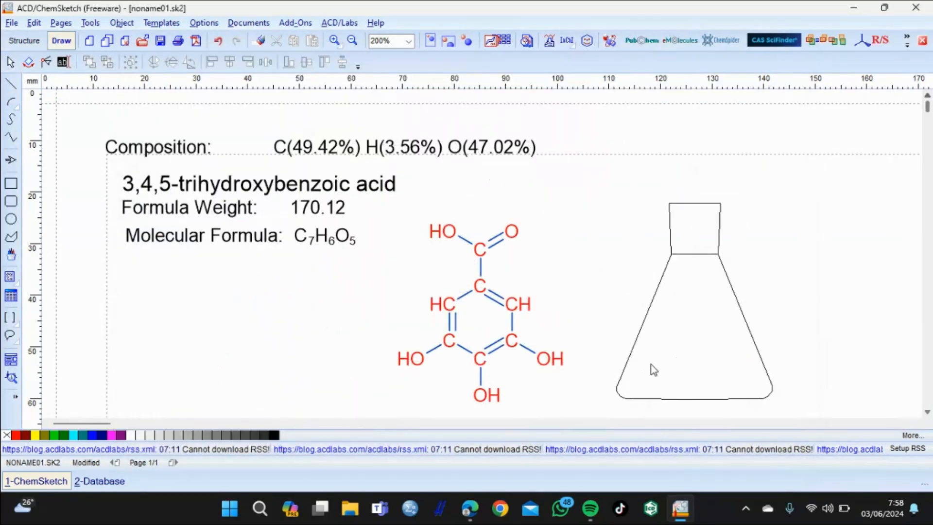
pyautogui.click(652, 369)
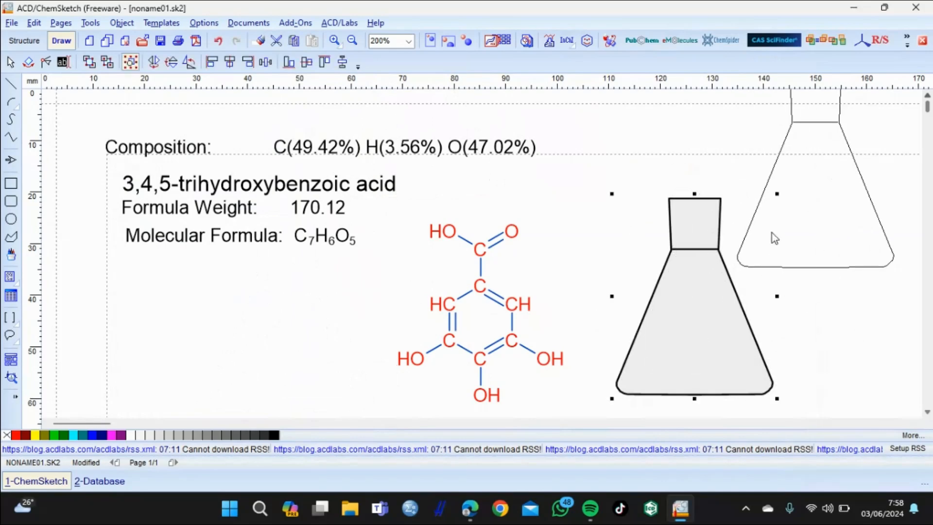
# Fill the flask in turn with green, red and dark red, and finish with a gray fill and matching gray outline.
pyautogui.click(53, 439)
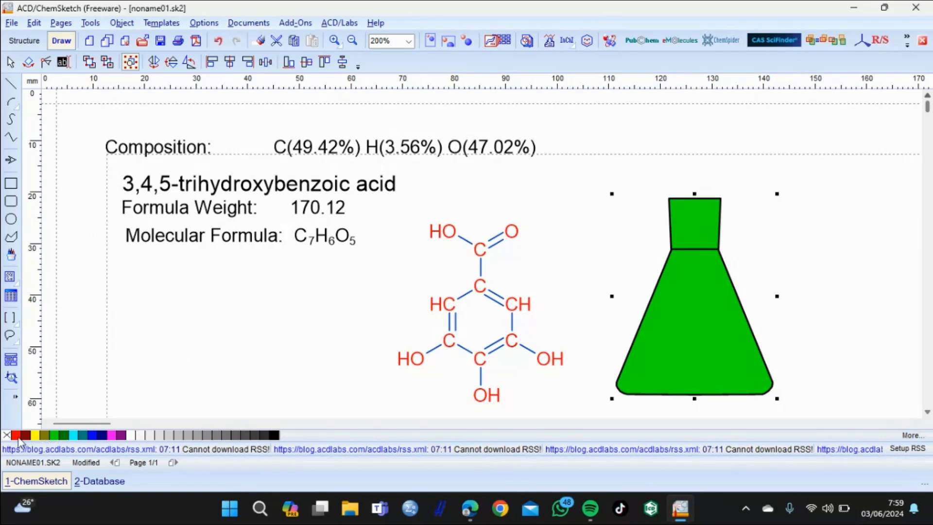
pyautogui.click(16, 435)
pyautogui.click(25, 436)
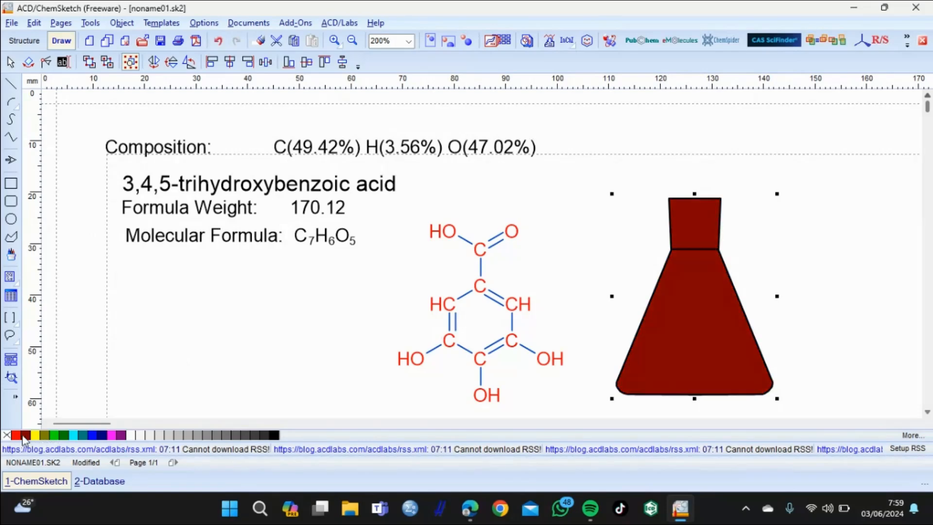
pyautogui.click(231, 438)
pyautogui.rightClick(230, 439)
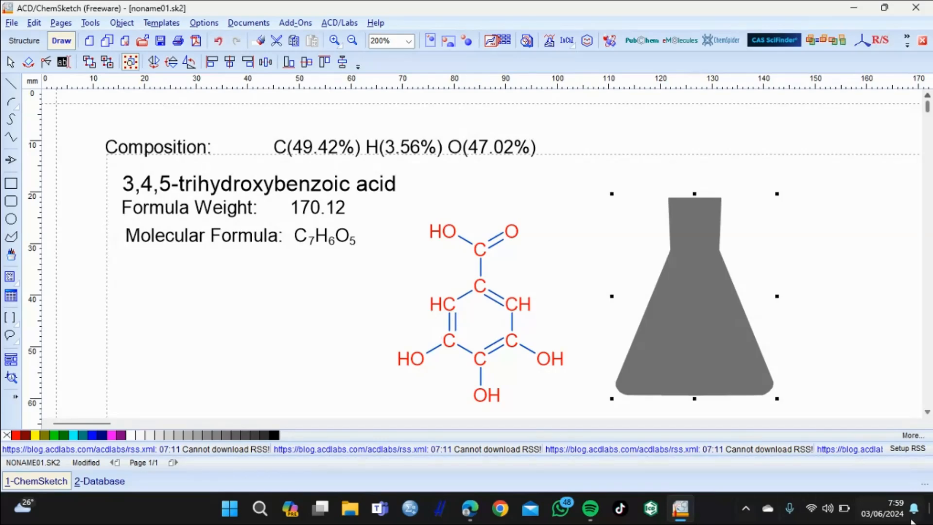
pyautogui.moveTo(470, 508)
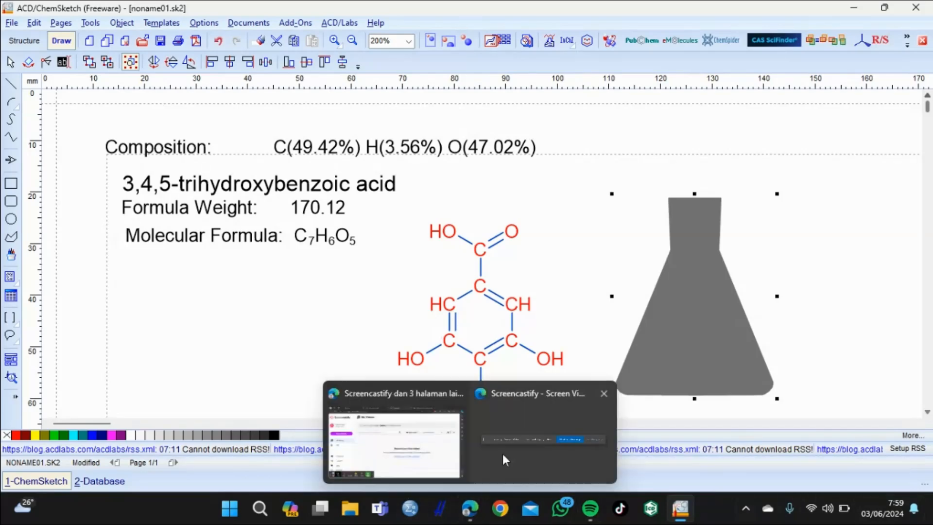